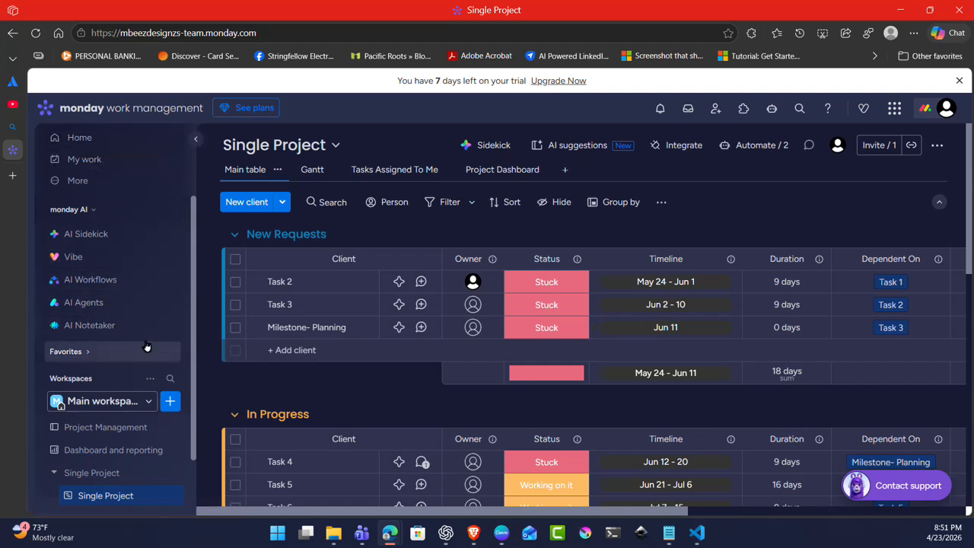
# Step: Create a private board with AI in the main workspace, using the prompt "Add columns for:"
pyautogui.click(171, 403)
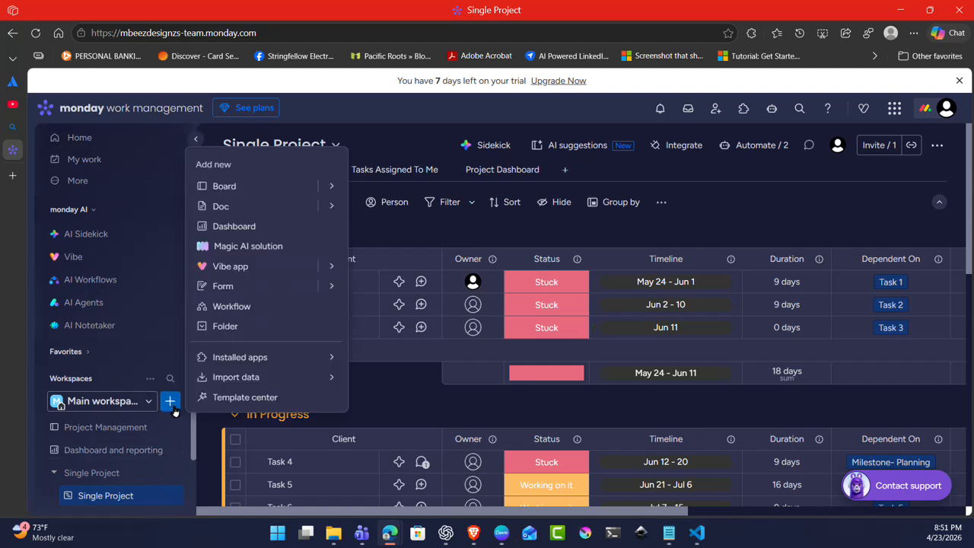
pyautogui.click(256, 194)
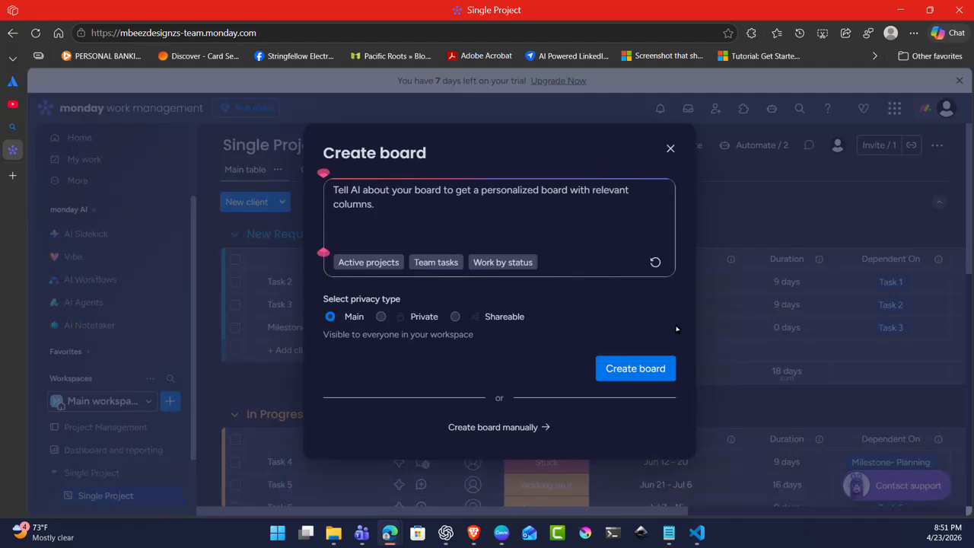
pyautogui.click(380, 317)
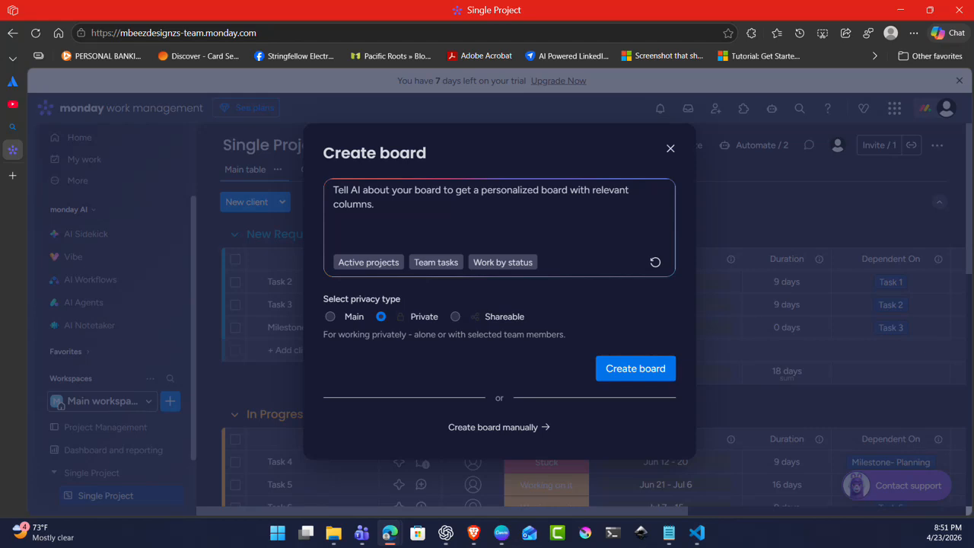
pyautogui.click(333, 190)
pyautogui.write('Add')
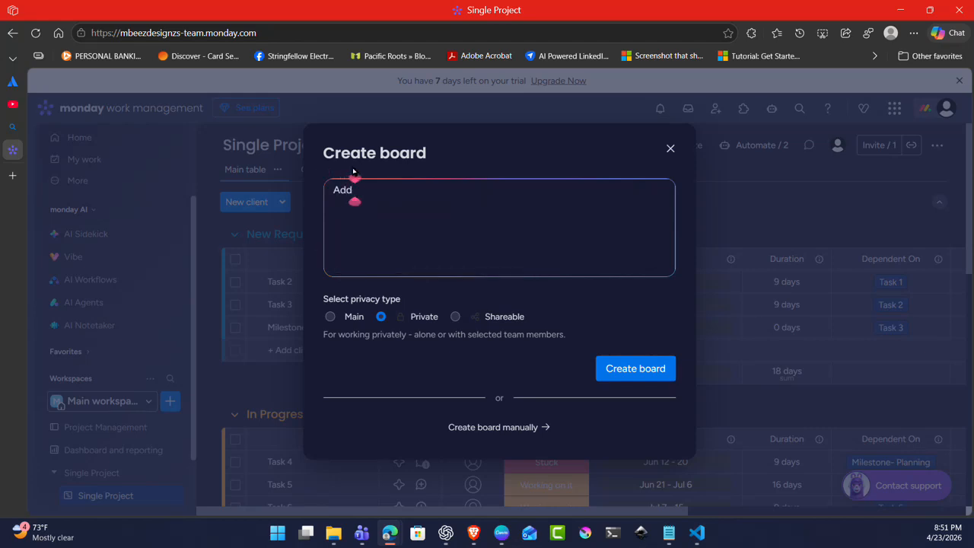
pyautogui.write(' col')
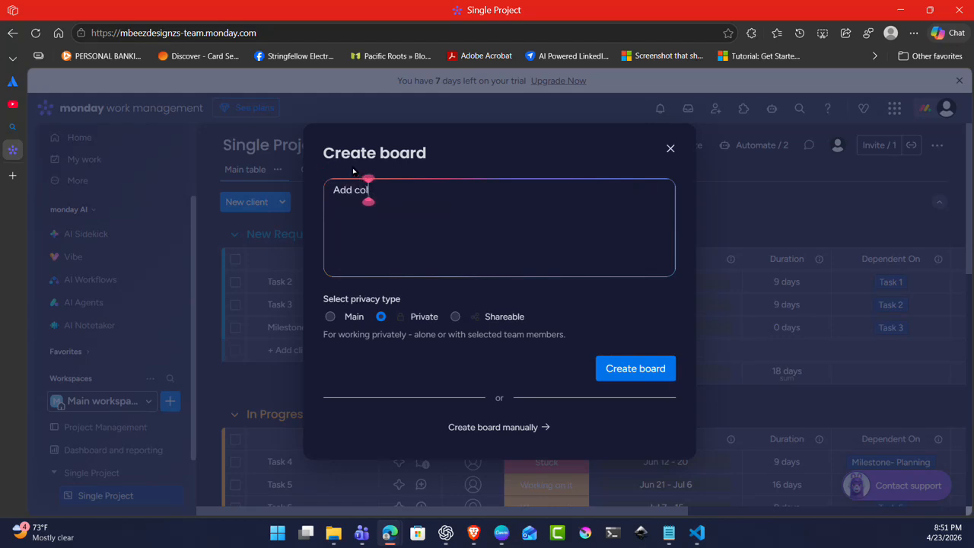
pyautogui.write('umns for:')
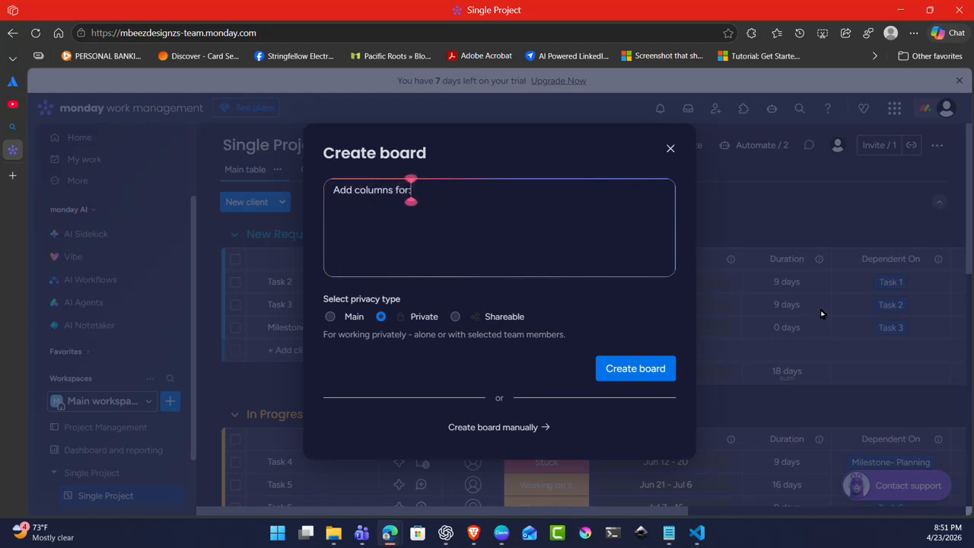
pyautogui.press('Return')
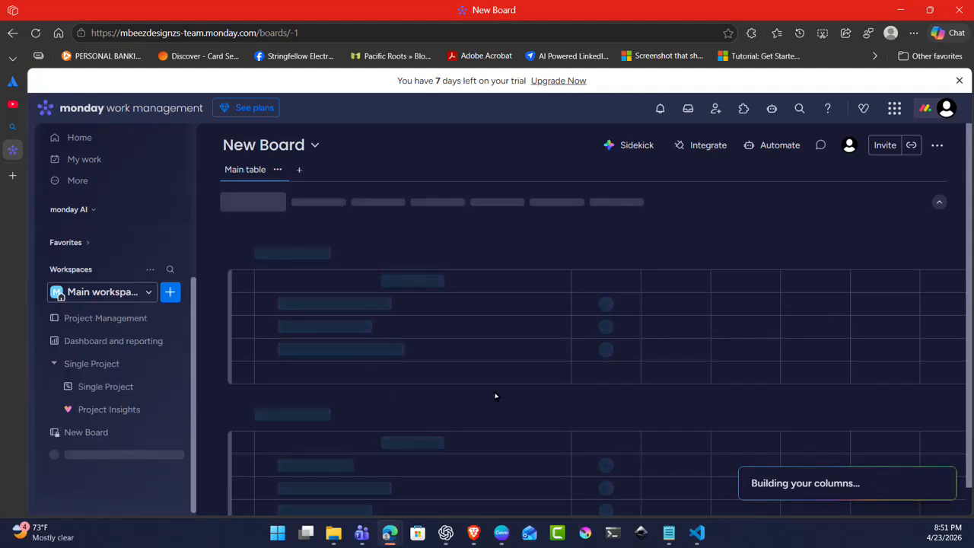
# Step: Start another new board in the main workspace and dismiss the private board welcome message
pyautogui.click(177, 293)
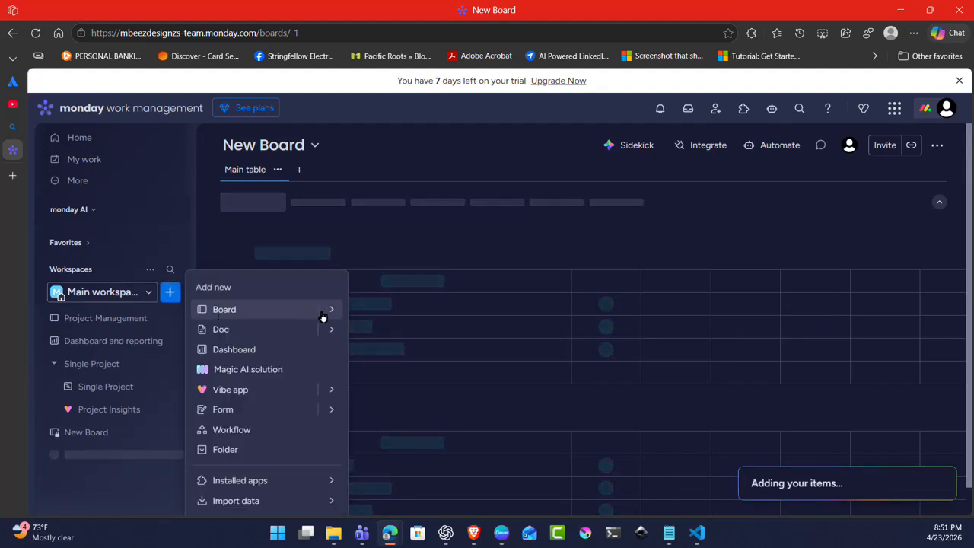
pyautogui.moveTo(324, 297)
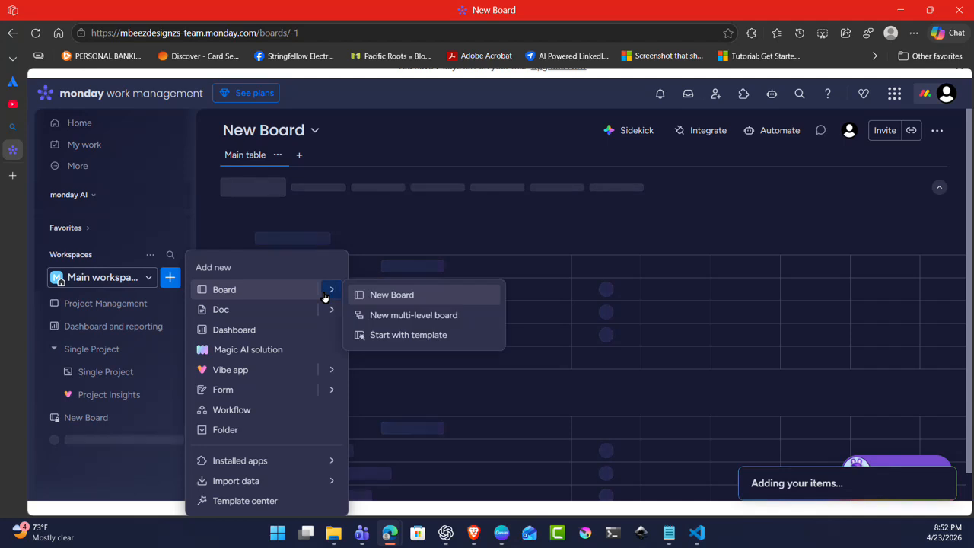
pyautogui.click(494, 300)
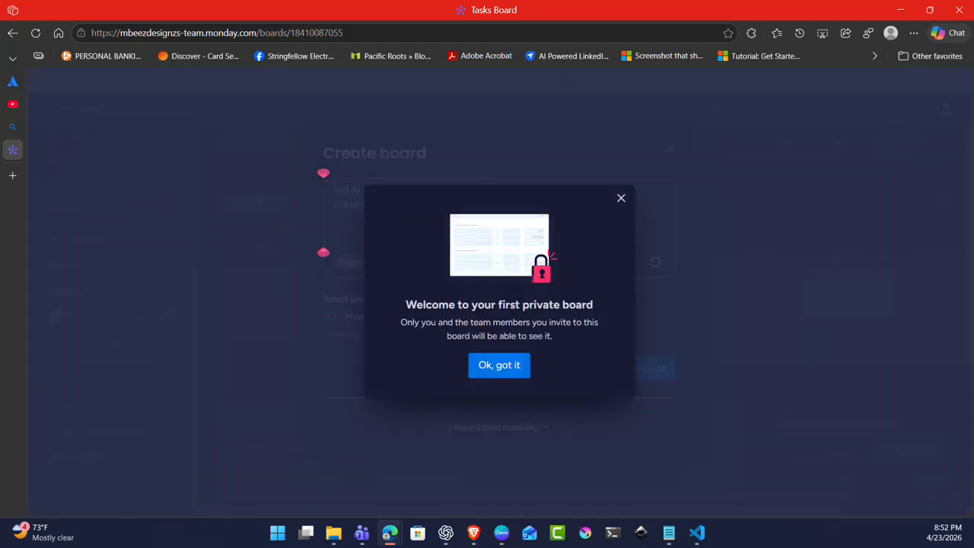
pyautogui.click(519, 373)
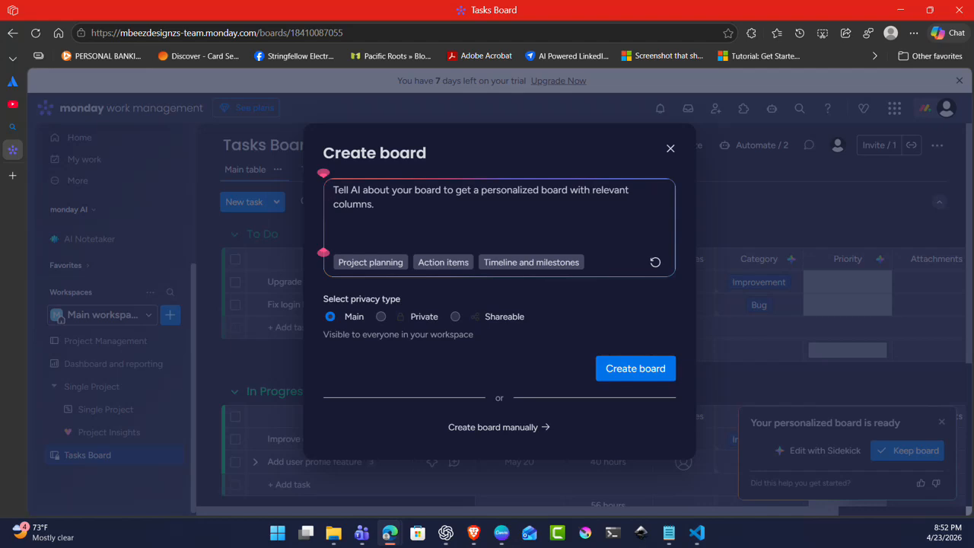
pyautogui.write('Ca')
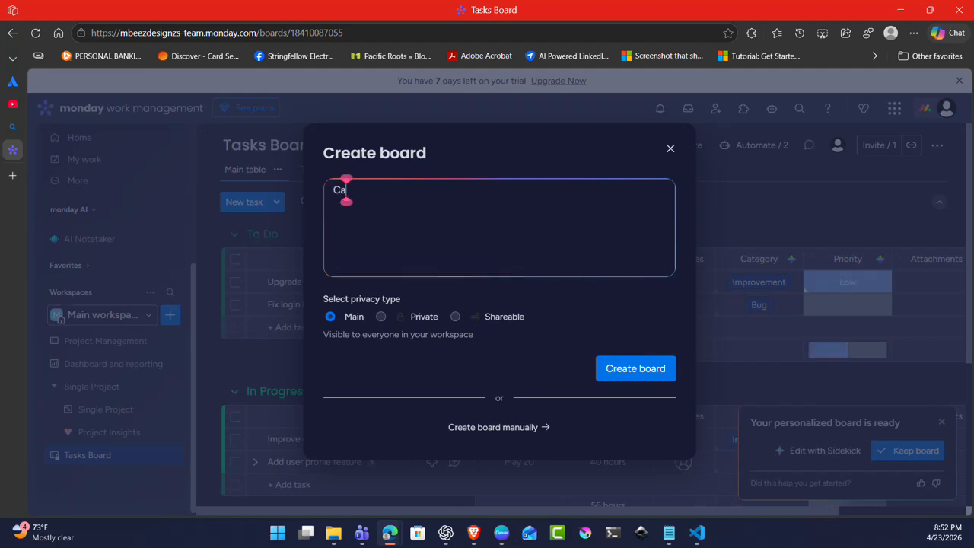
pyautogui.write('ll this')
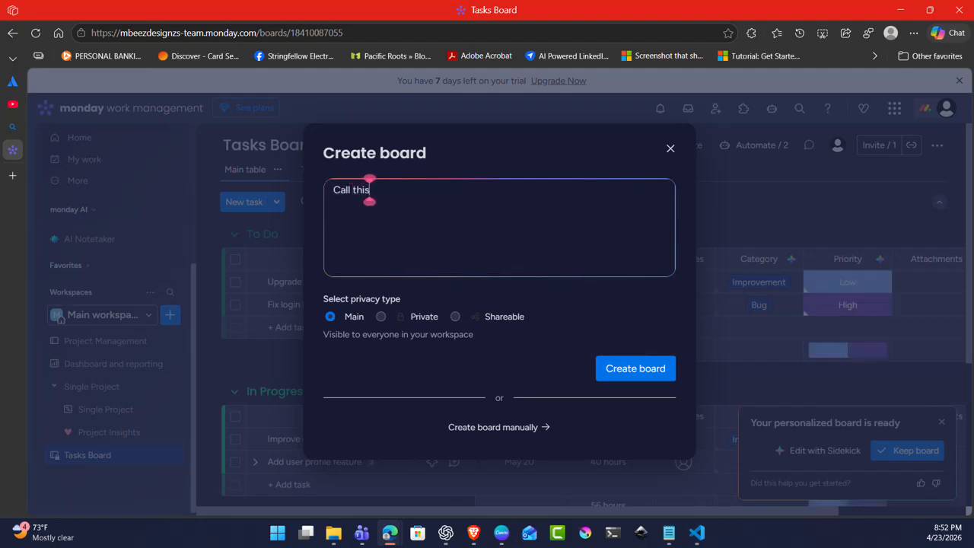
pyautogui.write(' board')
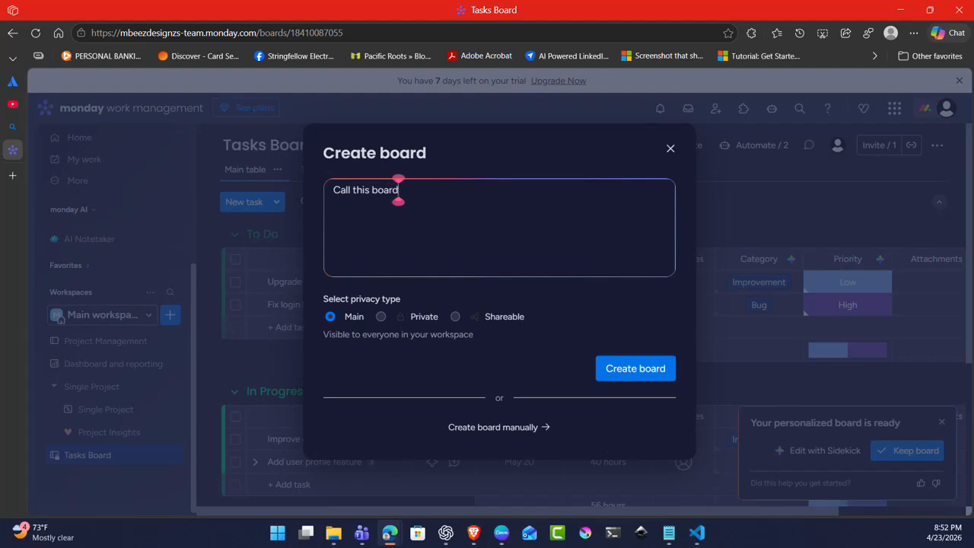
pyautogui.write(' client pl')
pyautogui.press('BackSpace')
pyautogui.press('BackSpace')
pyautogui.press('BackSpace')
pyautogui.press('BackSpace')
pyautogui.press('BackSpace')
pyautogui.press('BackSpace')
pyautogui.press('BackSpace')
pyautogui.press('BackSpace')
pyautogui.press('BackSpace')
pyautogui.press('BackSpace')
pyautogui.press('BackSpace')
pyautogui.press('BackSpace')
pyautogui.press('BackSpace')
pyautogui.press('BackSpace')
pyautogui.press('BackSpace')
pyautogui.press('BackSpace')
pyautogui.press('BackSpace')
pyautogui.press('BackSpace')
pyautogui.press('BackSpace')
pyautogui.press('BackSpace')
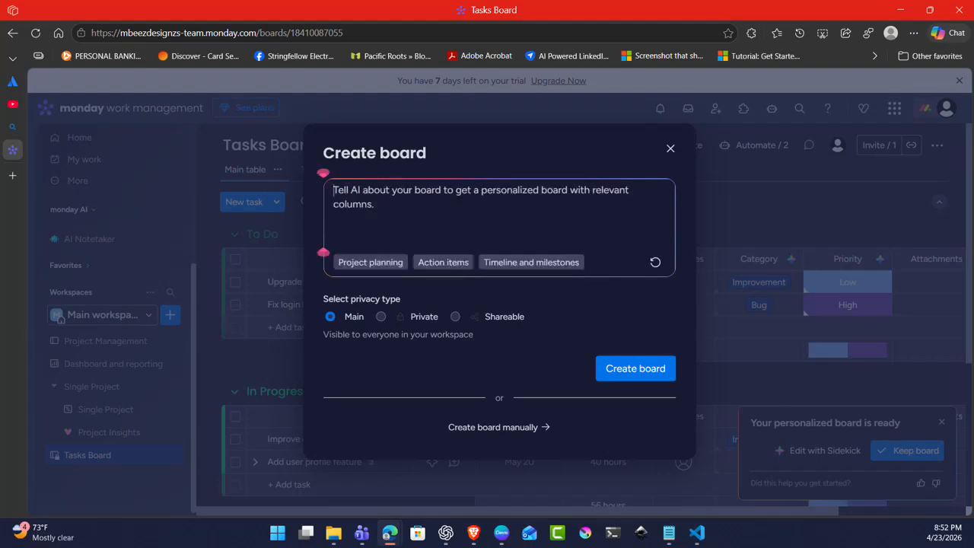
# Step: Switch to creating the board manually and name it "Client Project"
pyautogui.click(518, 429)
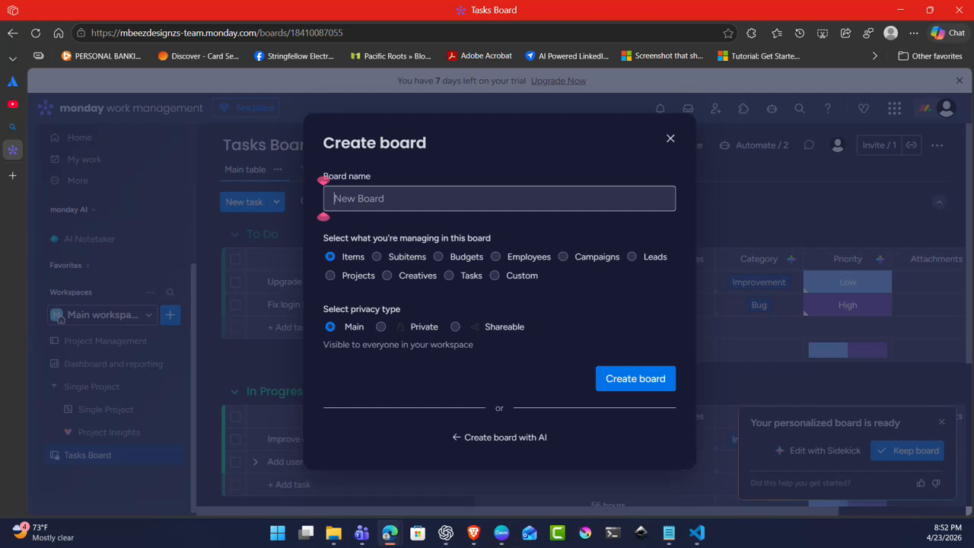
pyautogui.write('Clietn')
pyautogui.press('BackSpace')
pyautogui.press('BackSpace')
pyautogui.write('nt Tracker')
pyautogui.press('BackSpace')
pyautogui.press('BackSpace')
pyautogui.press('BackSpace')
pyautogui.press('BackSpace')
pyautogui.press('BackSpace')
pyautogui.press('BackSpace')
pyautogui.press('BackSpace')
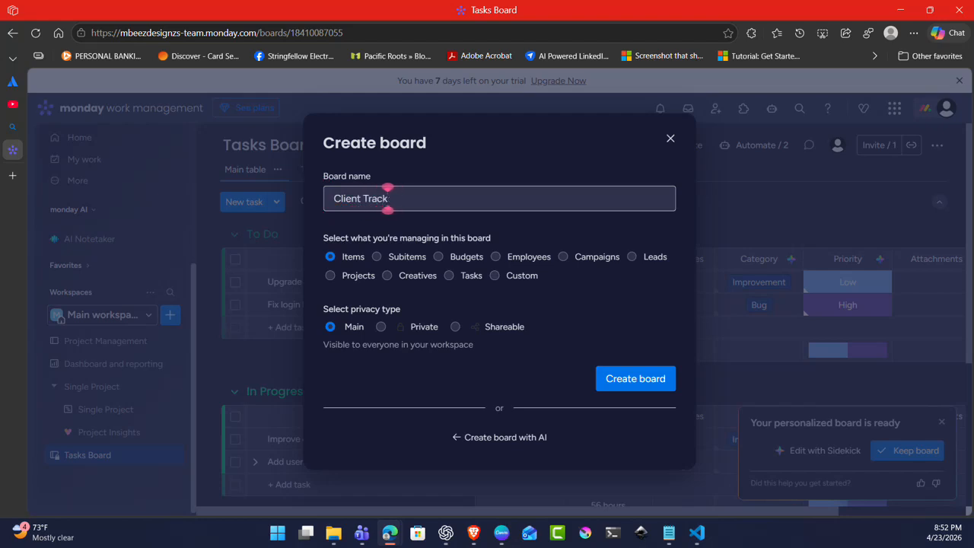
pyautogui.write('P')
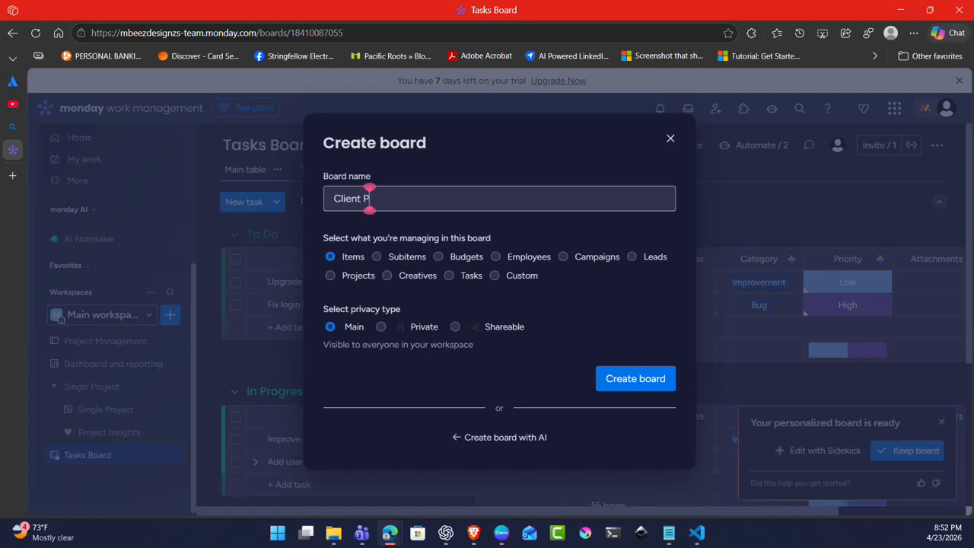
pyautogui.write('roject')
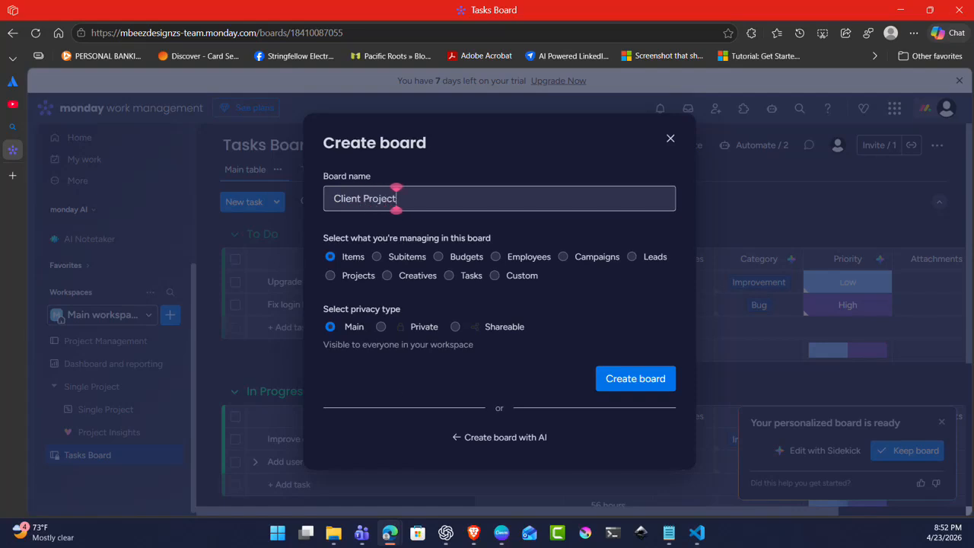
# Step: Set the board to manage Custom items with Private privacy and create it
pyautogui.click(376, 257)
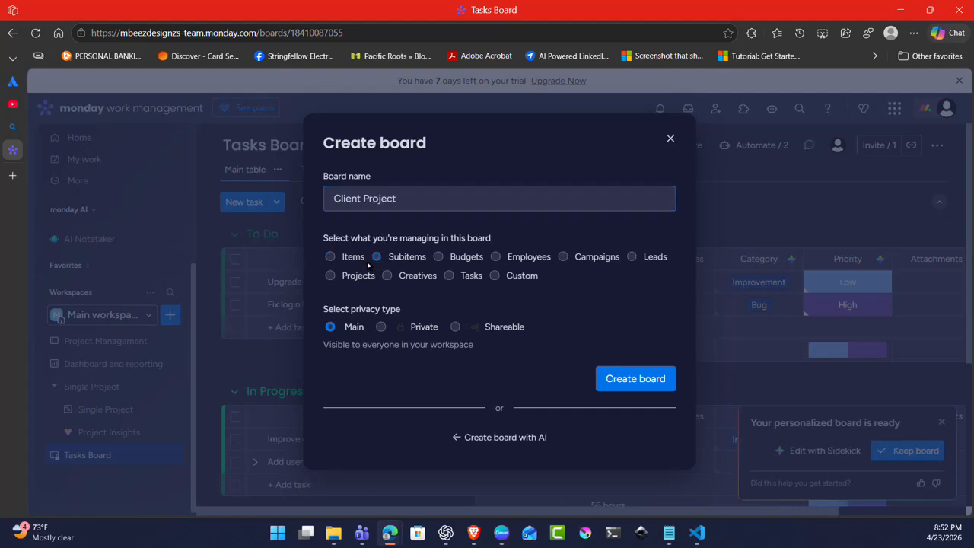
pyautogui.click(330, 258)
pyautogui.click(494, 274)
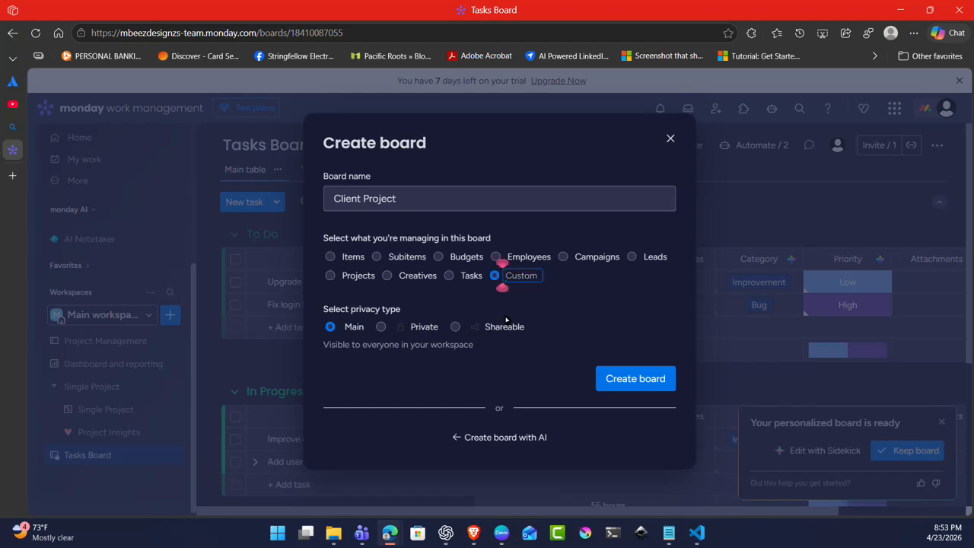
pyautogui.click(381, 327)
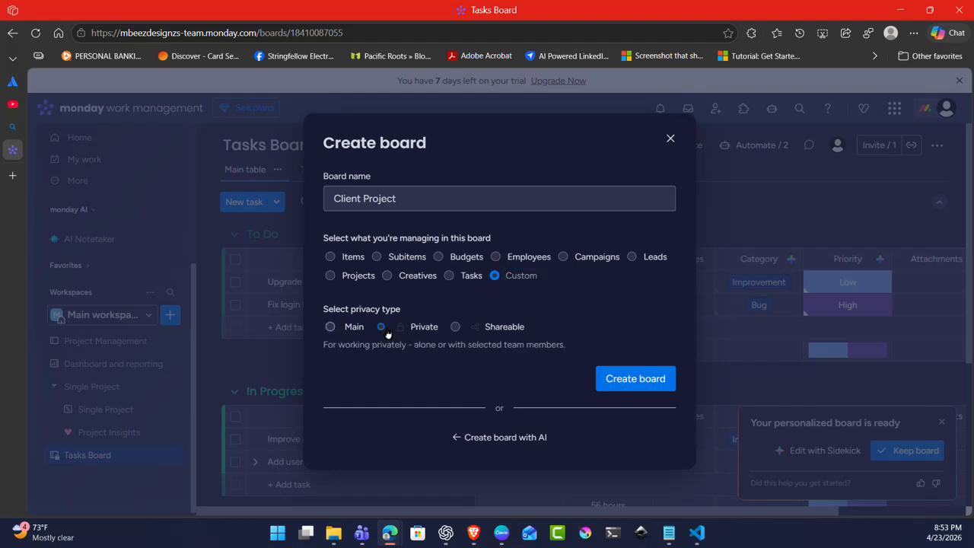
pyautogui.click(653, 385)
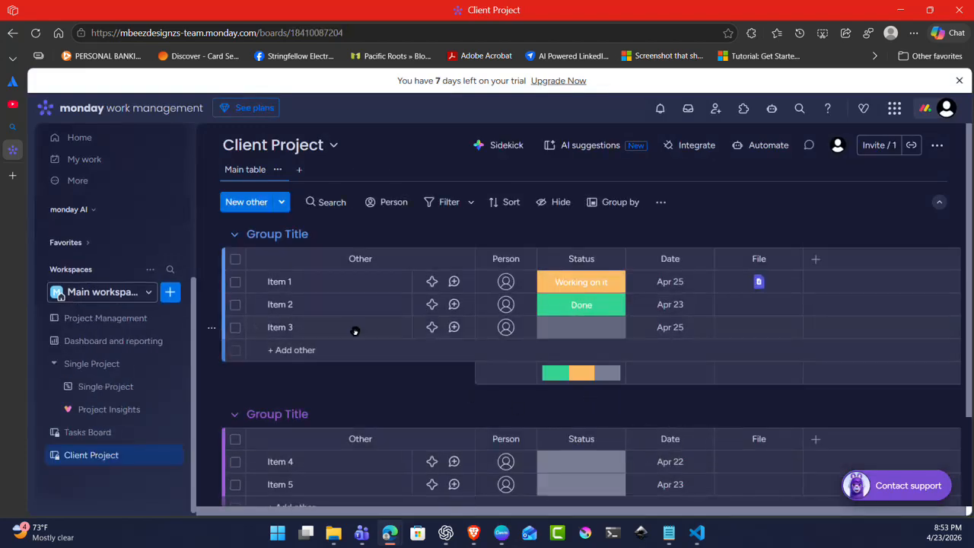
# Step: Rename the "Other" column of the Client Project board to "Company Name"
pyautogui.click(360, 249)
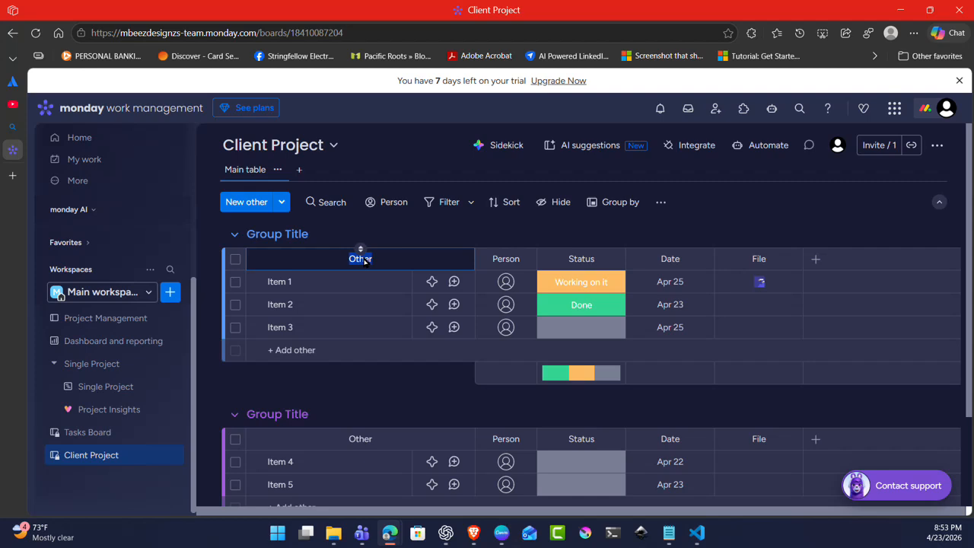
pyautogui.click(145, 163)
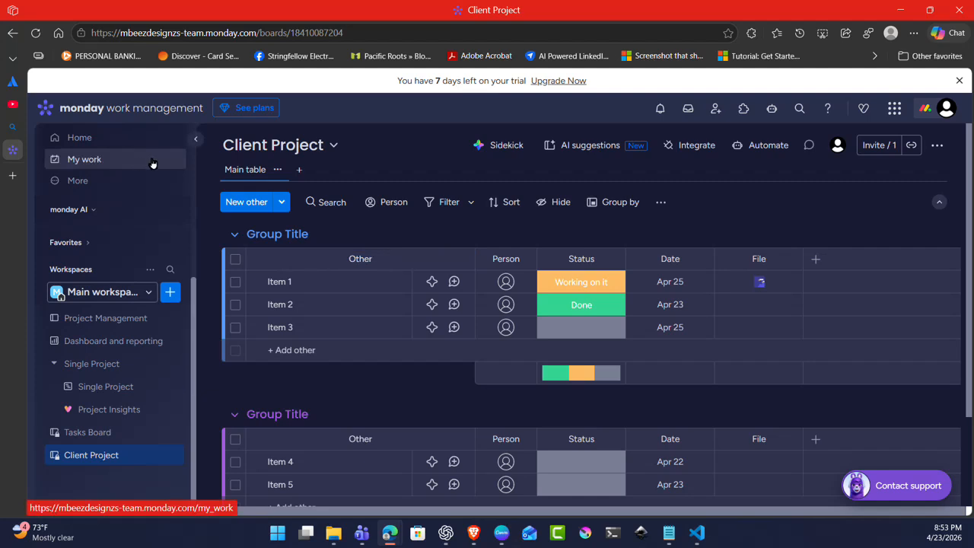
pyautogui.click(296, 285)
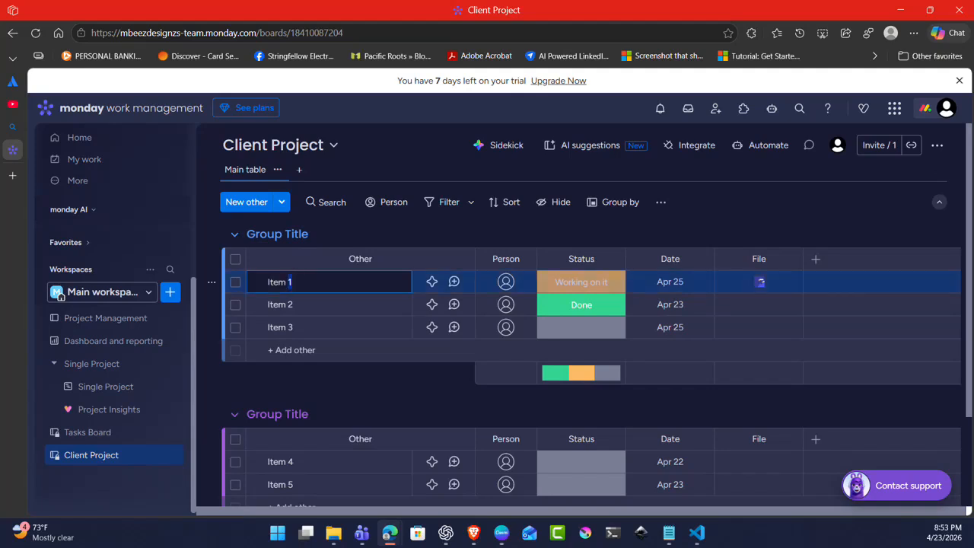
pyautogui.click(355, 256)
pyautogui.write('Company Name')
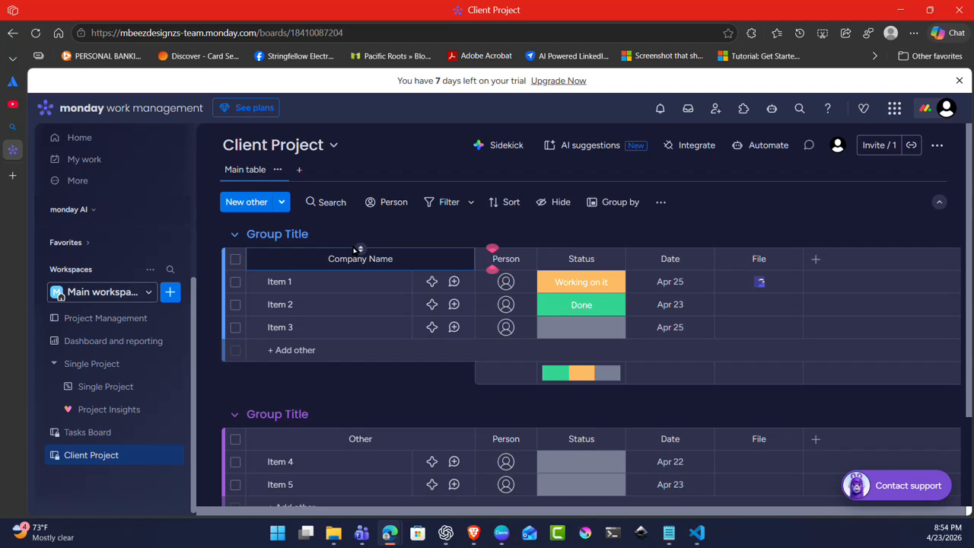
pyautogui.press('Return')
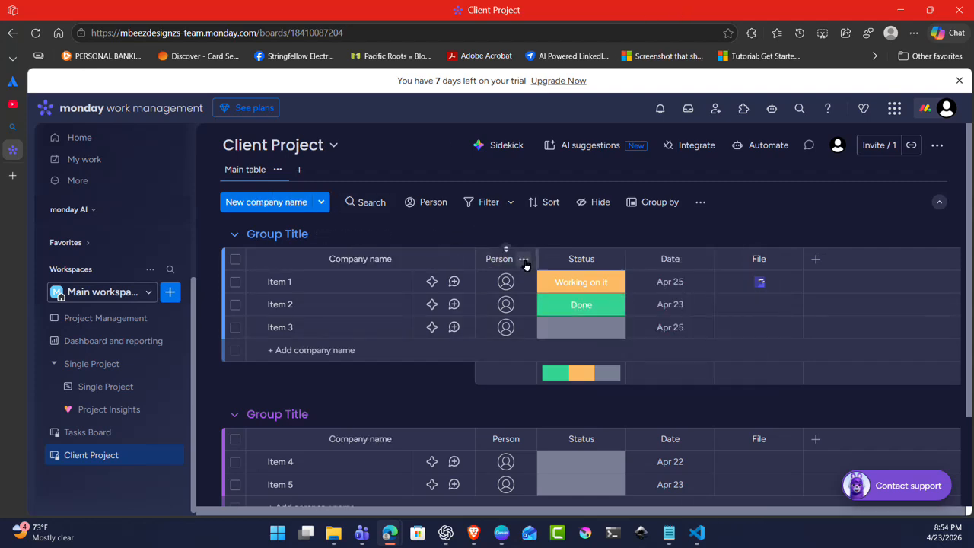
# Step: Rename the "Person" column to "Owner"
pyautogui.click(520, 287)
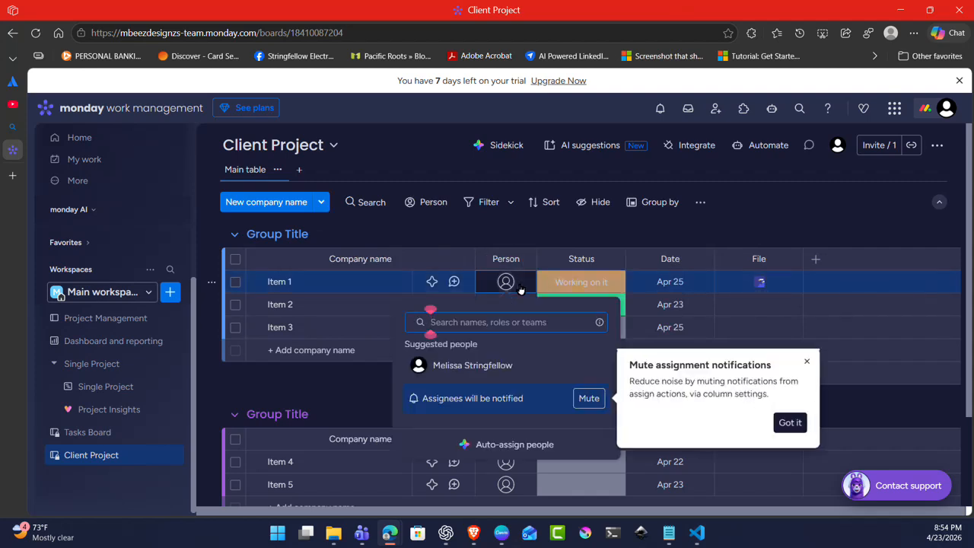
pyautogui.click(523, 261)
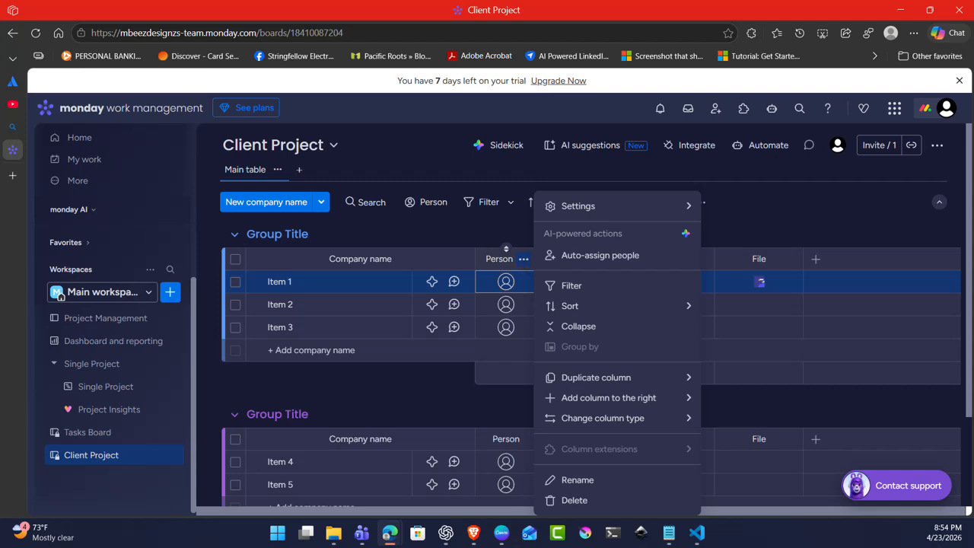
pyautogui.click(505, 249)
pyautogui.click(506, 257)
pyautogui.write('Owner')
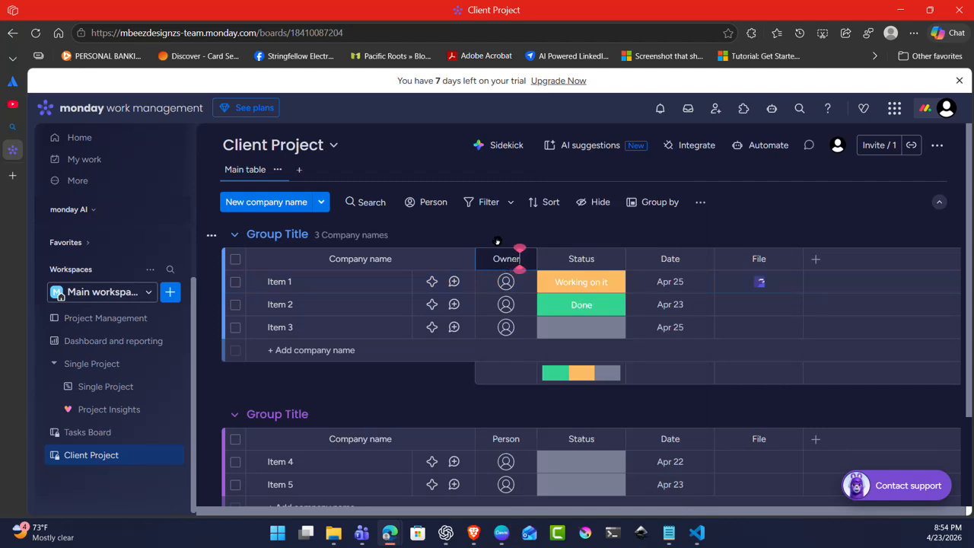
pyautogui.press('Return')
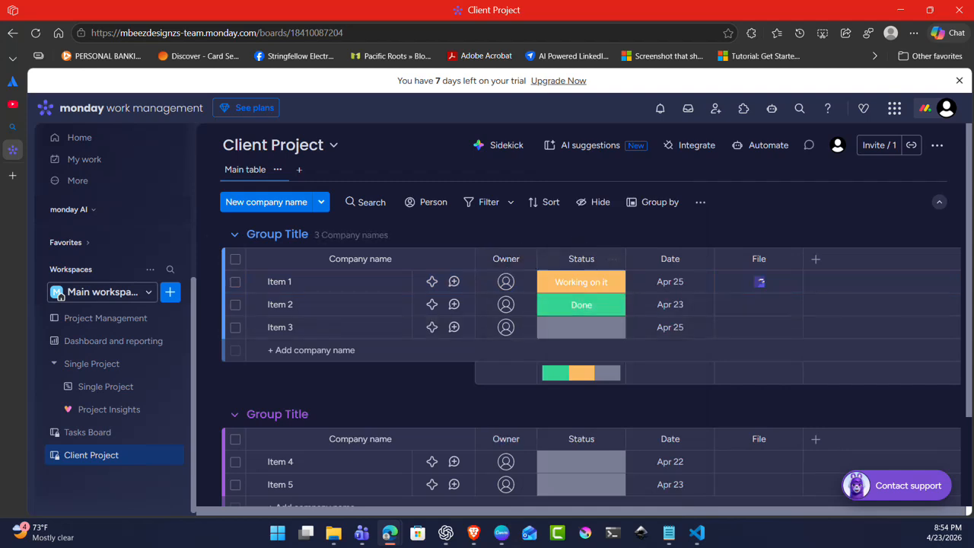
# Step: Rename the Status column's labels "Working on it" to "Lead", "Stuck" to "Active" and "Done" to "Completed", and apply the changes
pyautogui.click(607, 284)
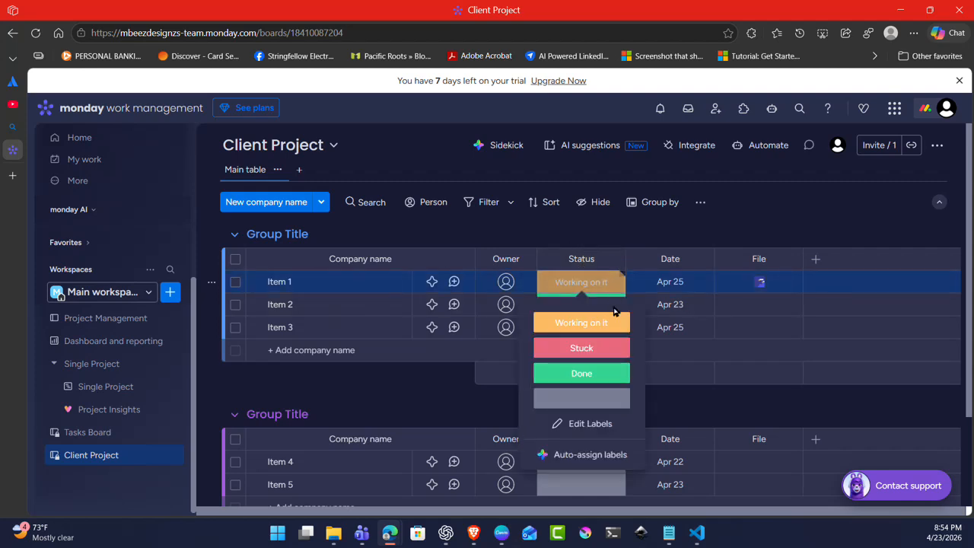
pyautogui.click(613, 429)
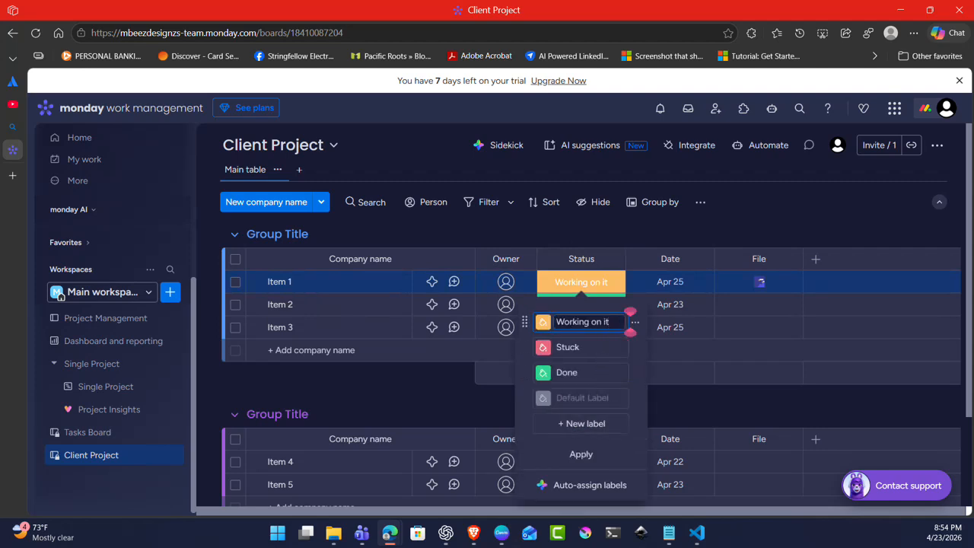
pyautogui.hotkey('ctrl', 'a')
pyautogui.write('Lead')
pyautogui.click(613, 347)
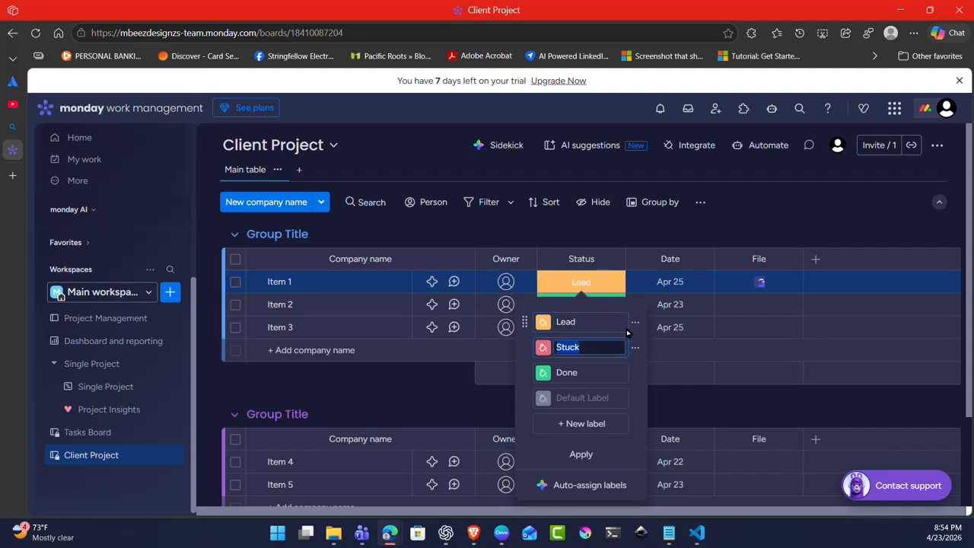
pyautogui.write('Active')
pyautogui.click(583, 372)
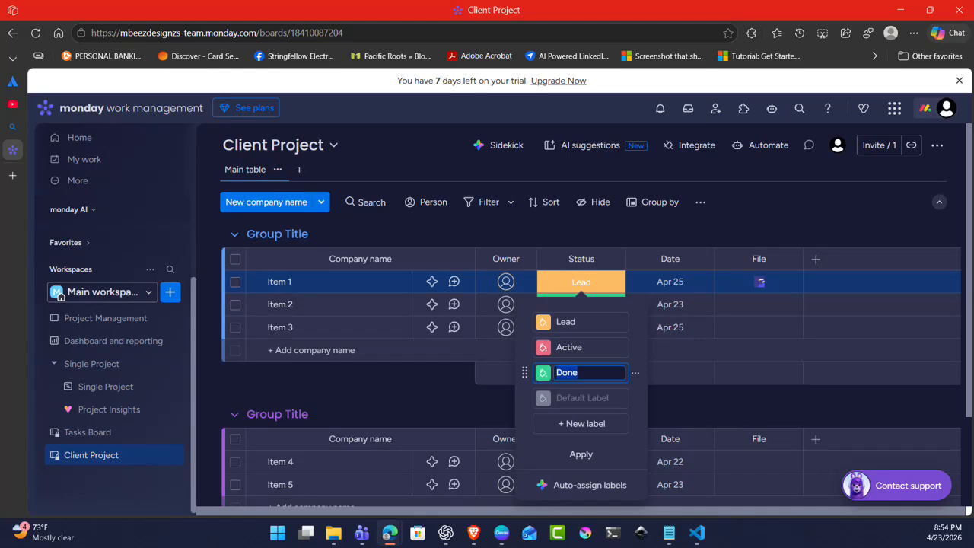
pyautogui.write('Completed')
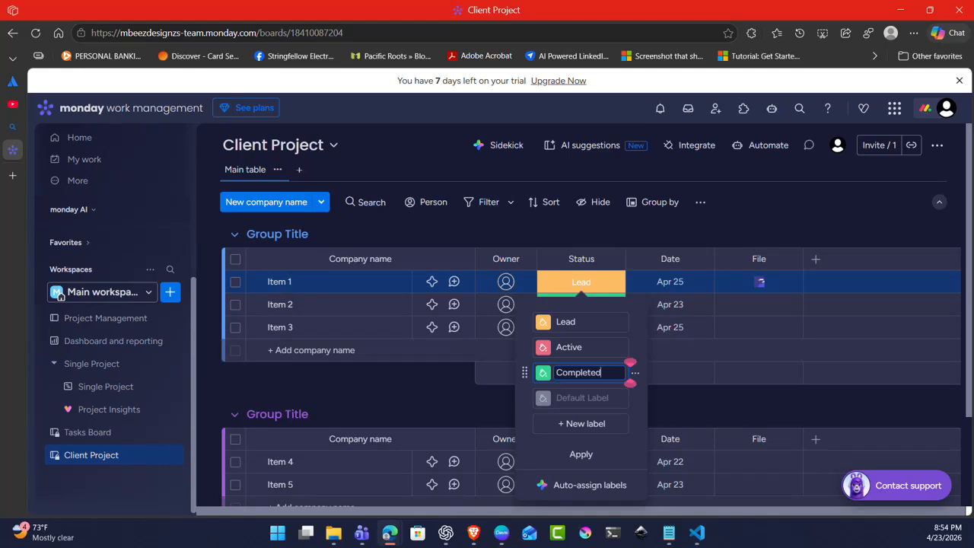
pyautogui.click(582, 454)
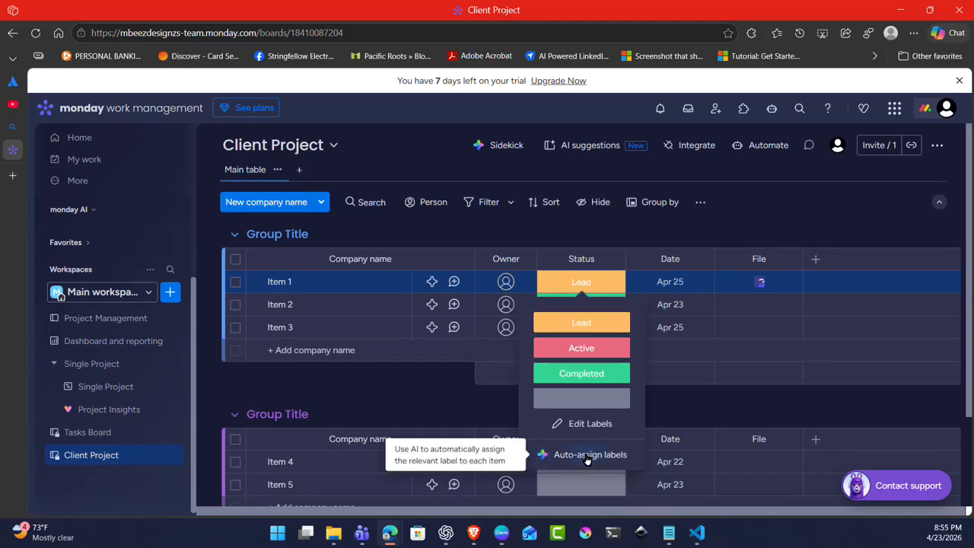
# Step: Set Item 3's status to Active and review the status labels available for Item 1
pyautogui.click(712, 411)
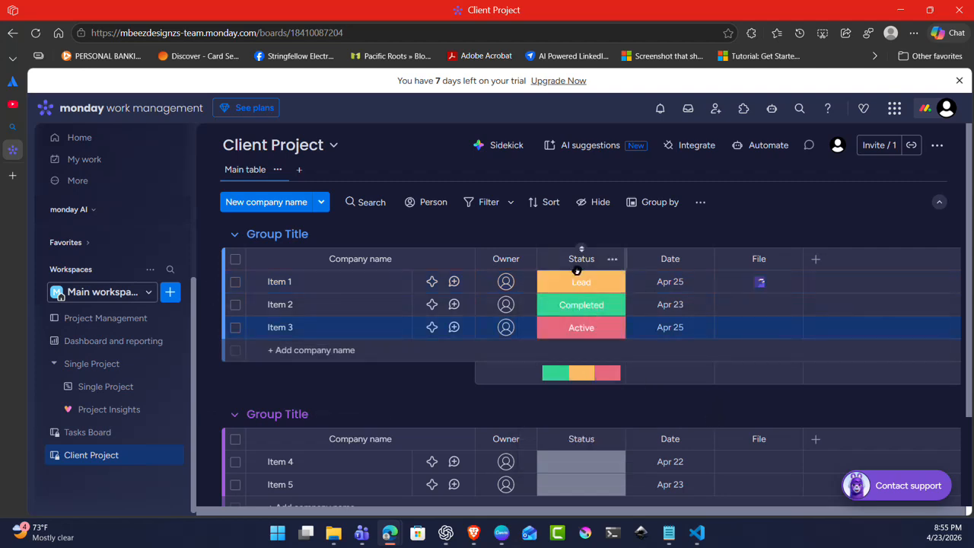
pyautogui.click(582, 282)
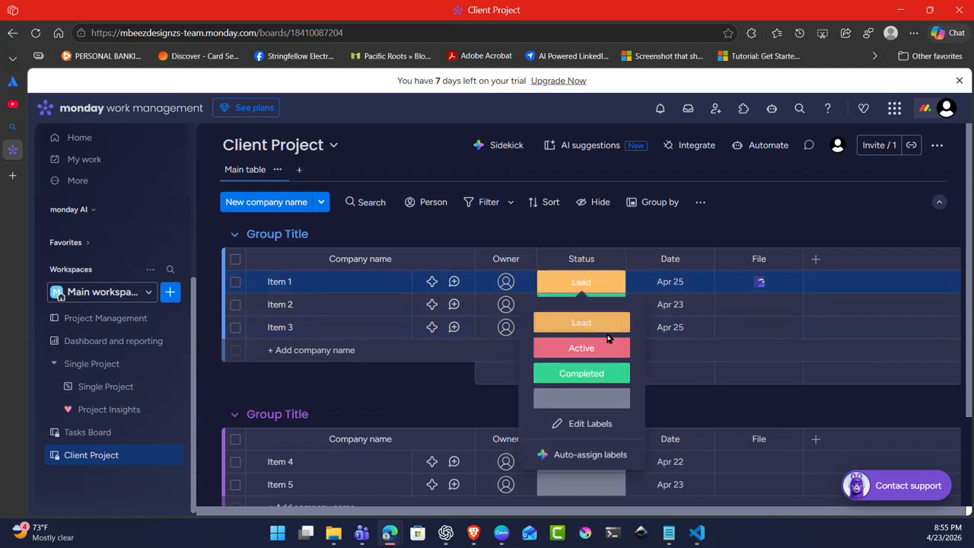
pyautogui.click(643, 222)
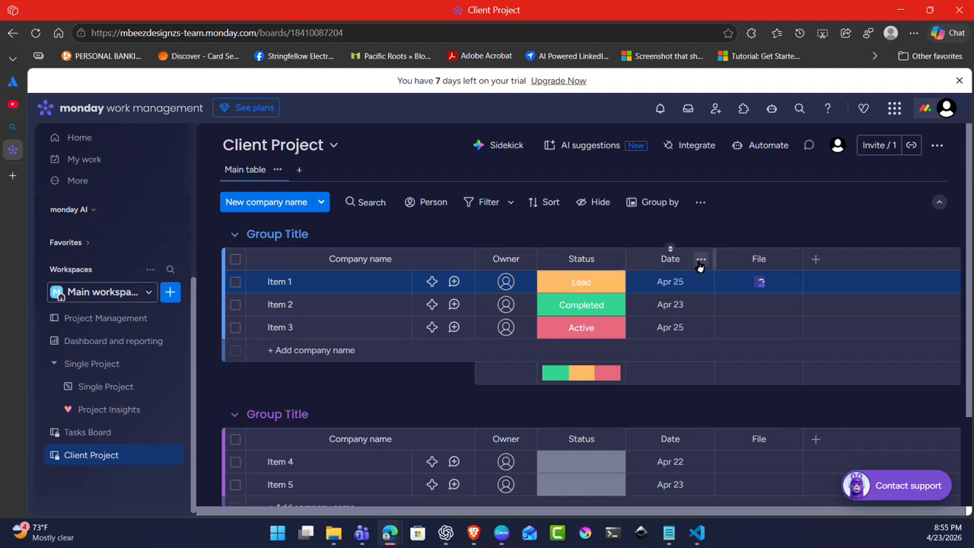
# Step: Open the full Column Center for adding a column directly after the Date column
pyautogui.click(700, 260)
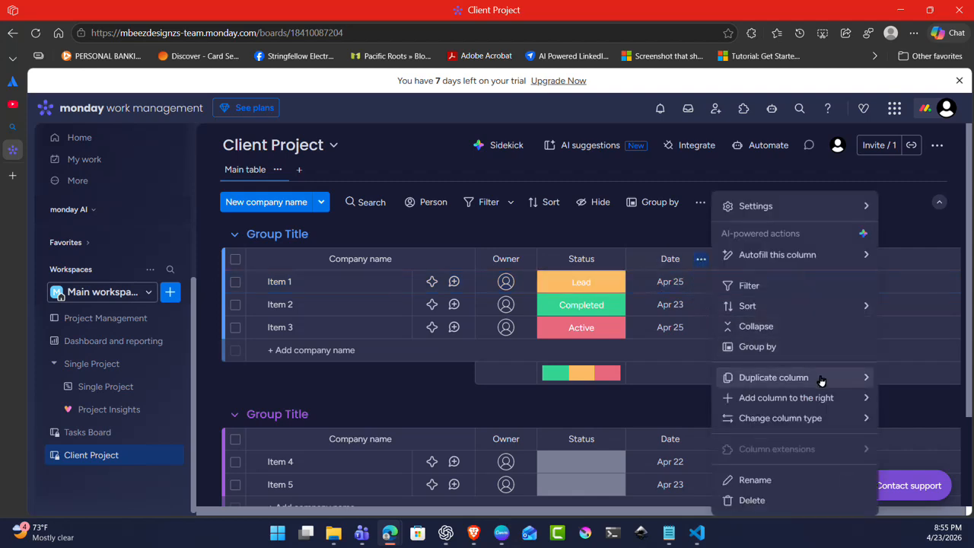
pyautogui.moveTo(875, 380)
pyautogui.moveTo(856, 418)
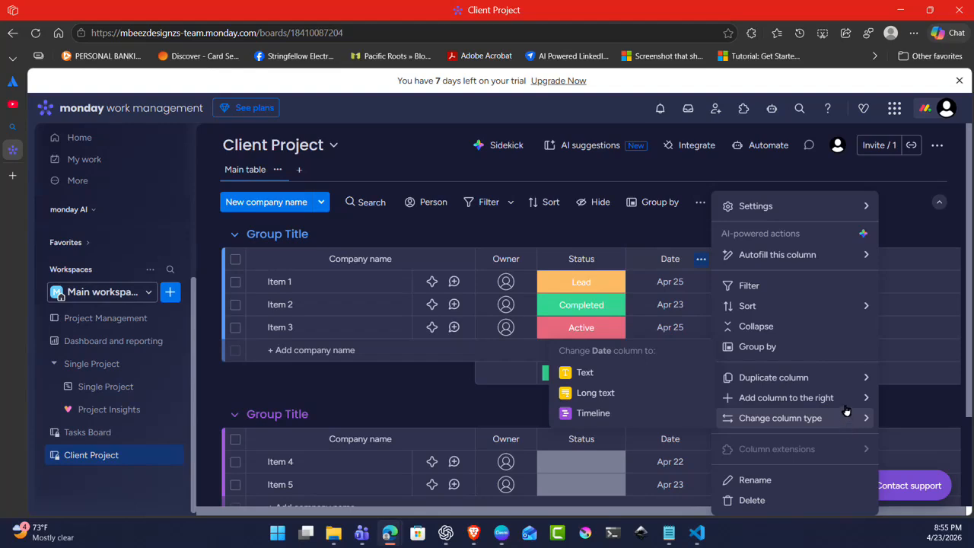
pyautogui.moveTo(843, 403)
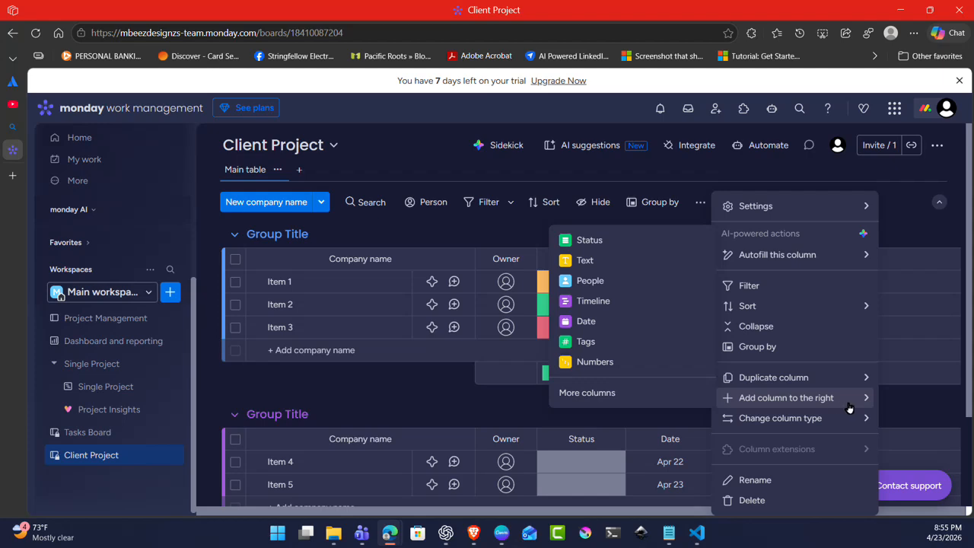
pyautogui.click(698, 392)
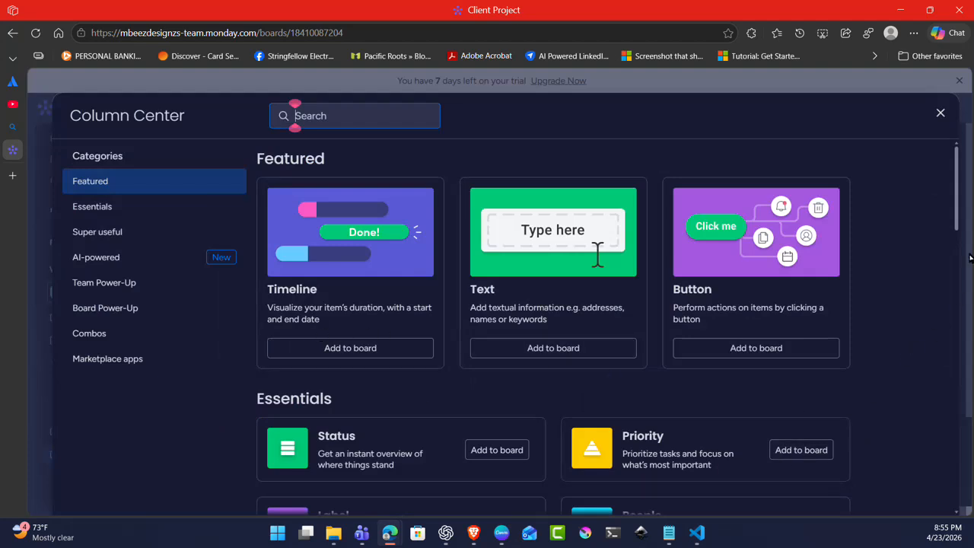
# Step: Search the Column Center for "notes", then clear the search
pyautogui.moveTo(960, 157); pyautogui.dragTo(598, 254)
pyautogui.click(355, 115)
pyautogui.write('notes')
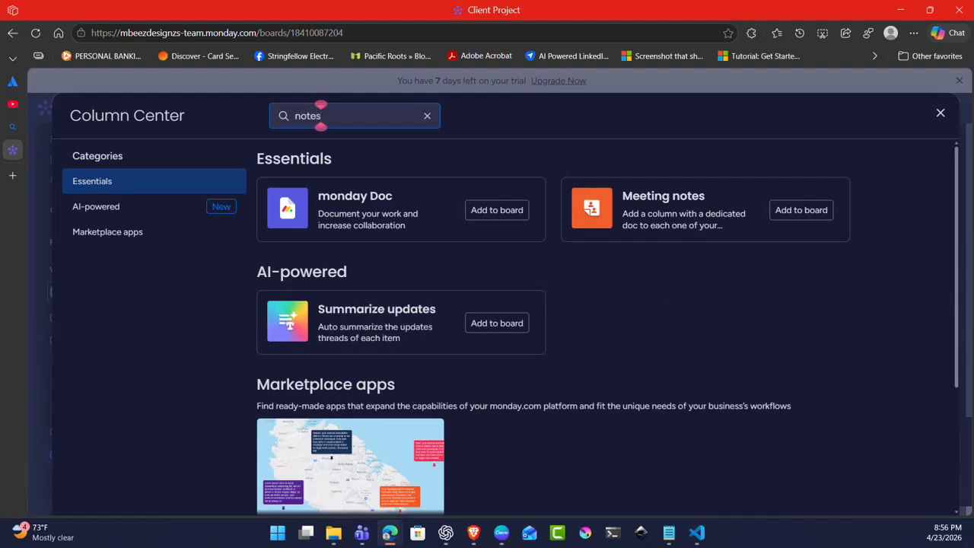
pyautogui.press('BackSpace')
pyautogui.press('BackSpace')
pyautogui.press('BackSpace')
pyautogui.press('BackSpace')
pyautogui.press('BackSpace')
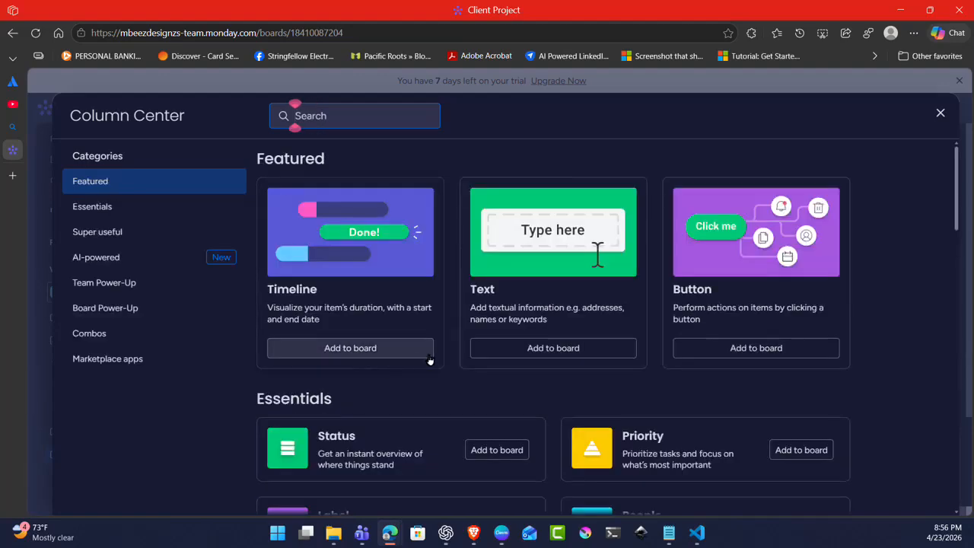
# Step: Add the Long text column from the Essentials category to the board
pyautogui.scroll(-3, 598, 252)
pyautogui.scroll(-3, 509, 399)
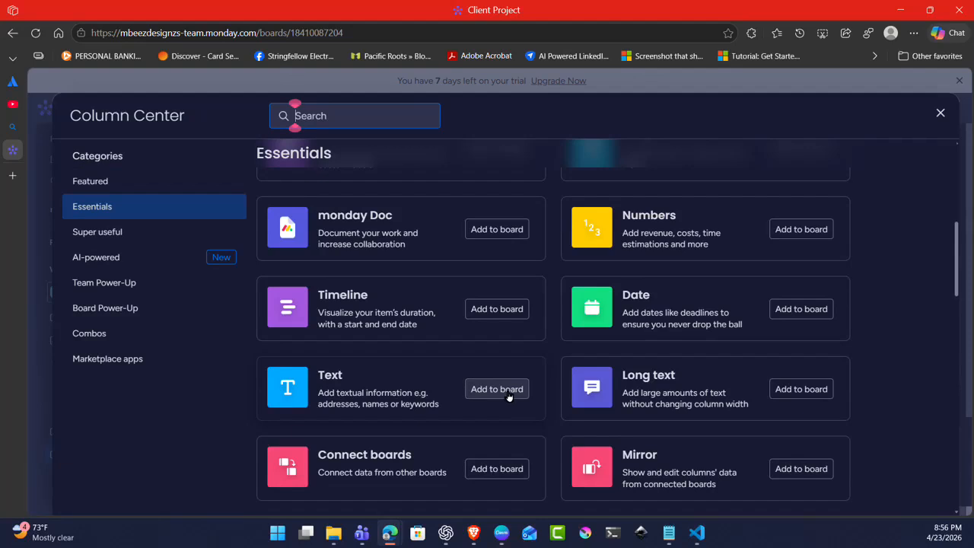
pyautogui.click(810, 391)
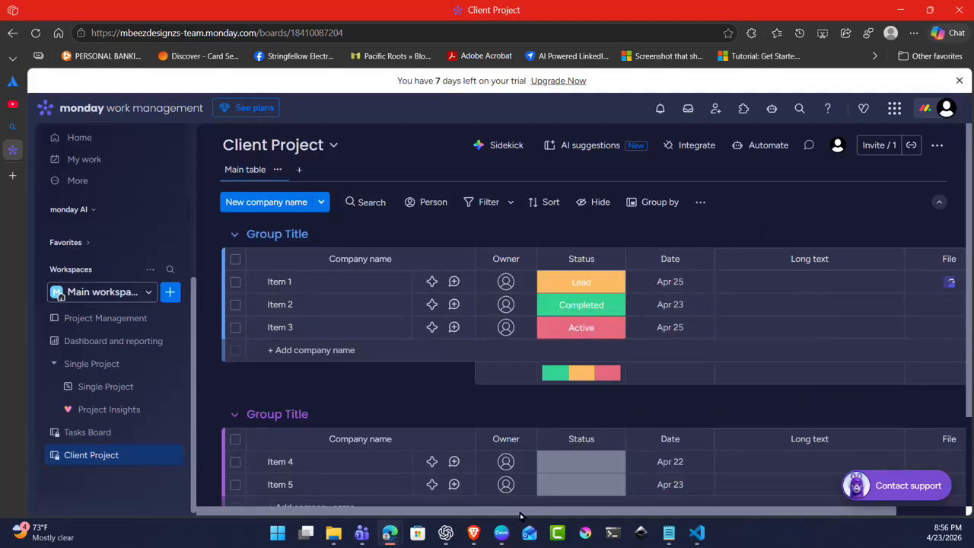
# Step: Delete the File column from the Client Project board
pyautogui.moveTo(520, 516); pyautogui.dragTo(588, 515)
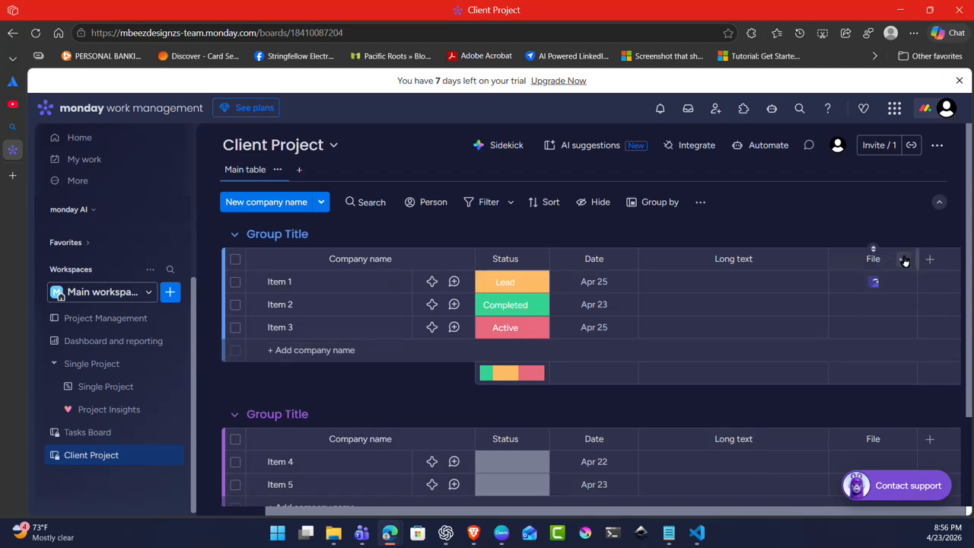
pyautogui.click(904, 260)
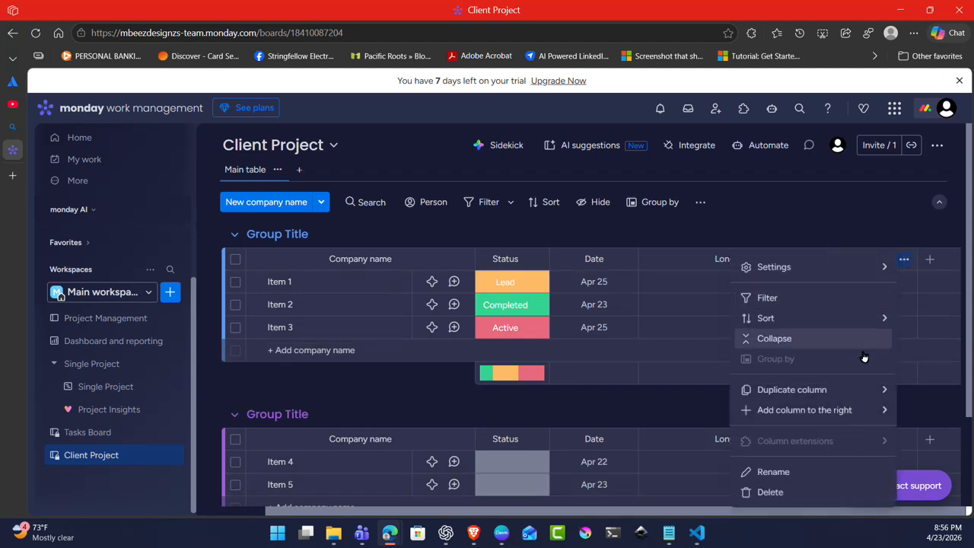
pyautogui.click(795, 492)
pyautogui.click(668, 167)
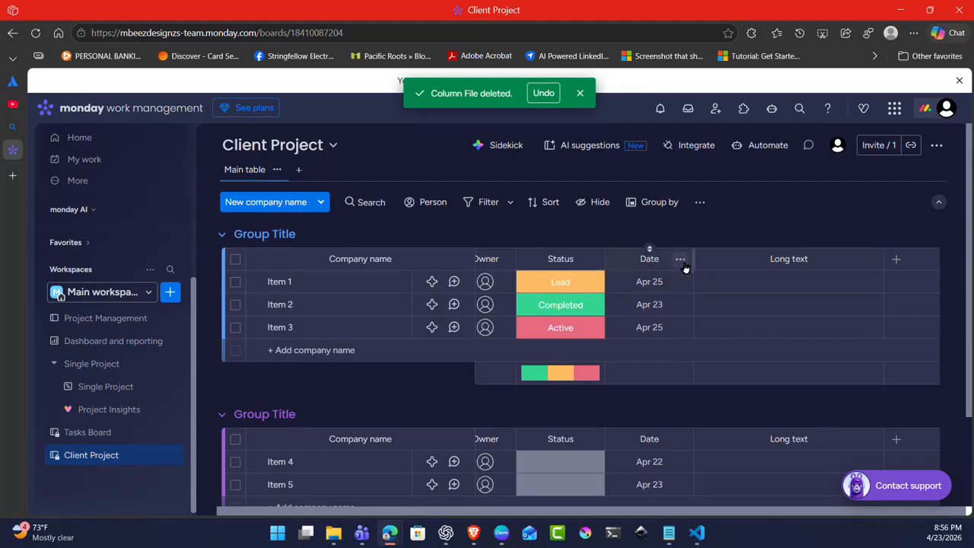
# Step: Delete the Date column from the Client Project board
pyautogui.click(680, 259)
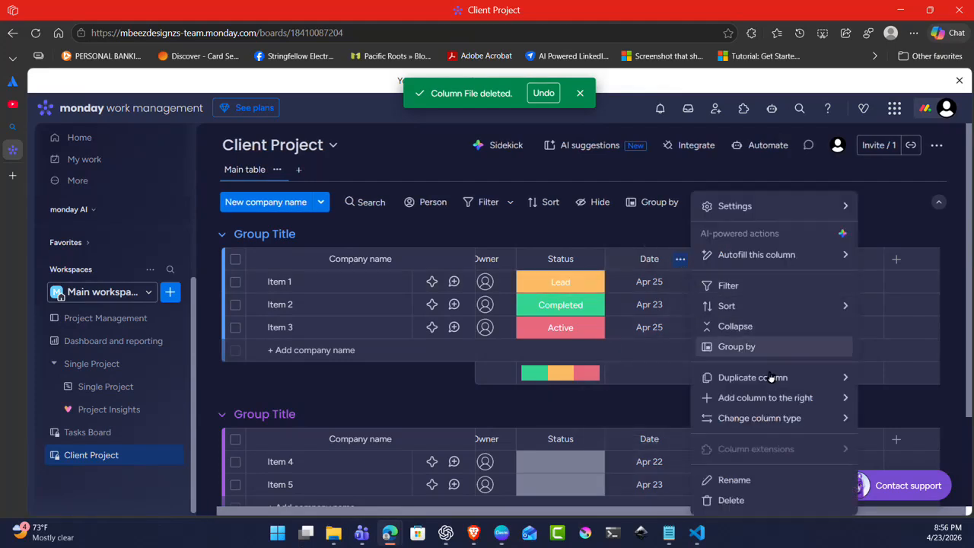
pyautogui.click(730, 500)
pyautogui.click(653, 162)
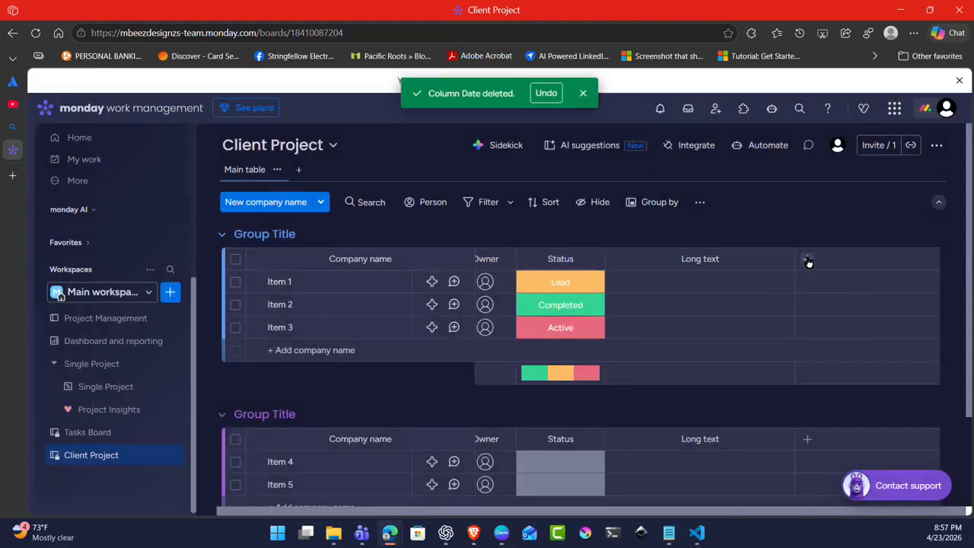
# Step: Add a Timeline column to the board and move it between the Status and Long text columns
pyautogui.click(807, 259)
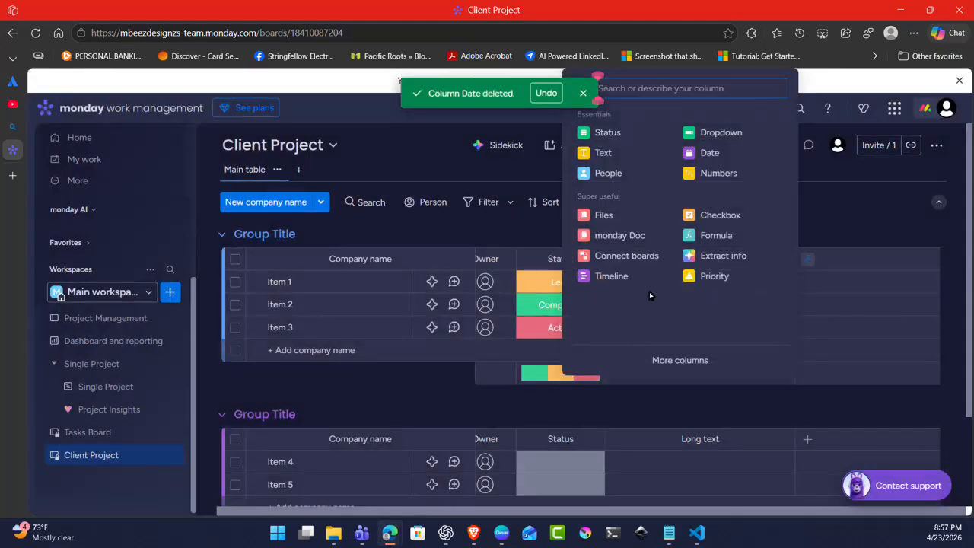
pyautogui.click(617, 277)
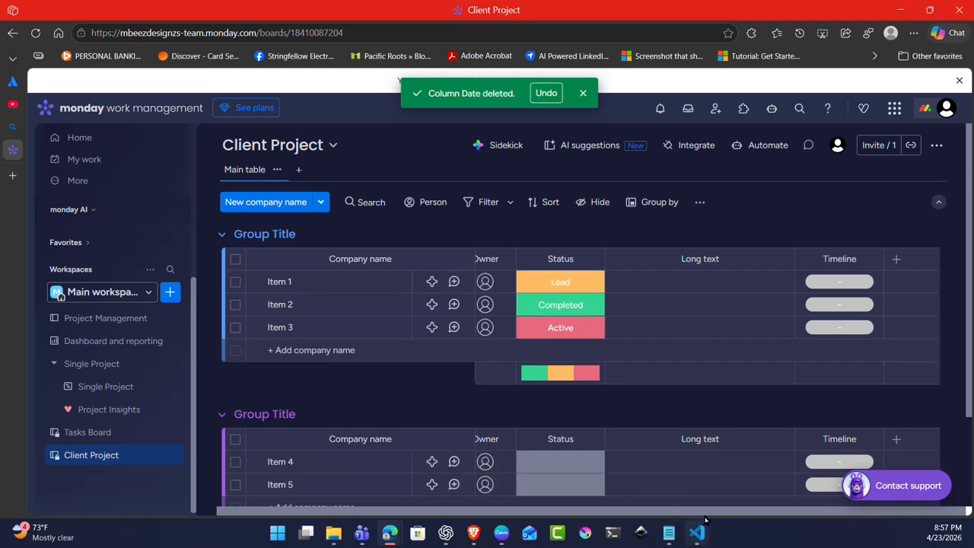
pyautogui.moveTo(810, 260); pyautogui.dragTo(631, 266)
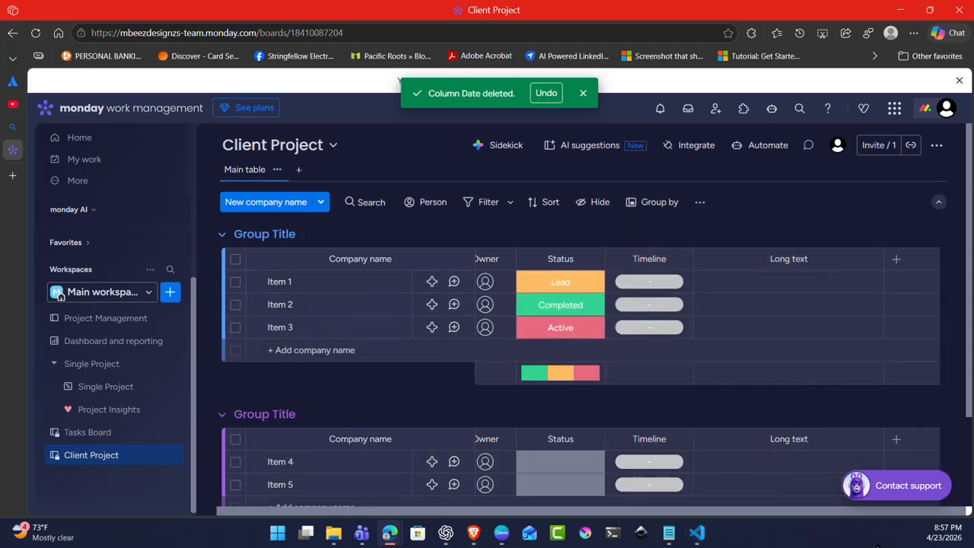
# Step: Set Item 1's timeline from April 7 to April 26, 2026
pyautogui.click(649, 282)
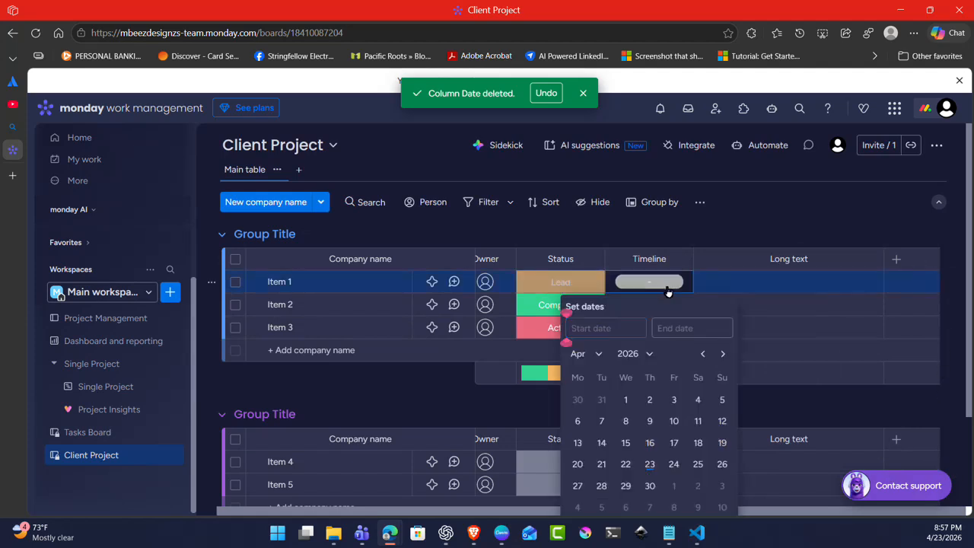
pyautogui.click(601, 426)
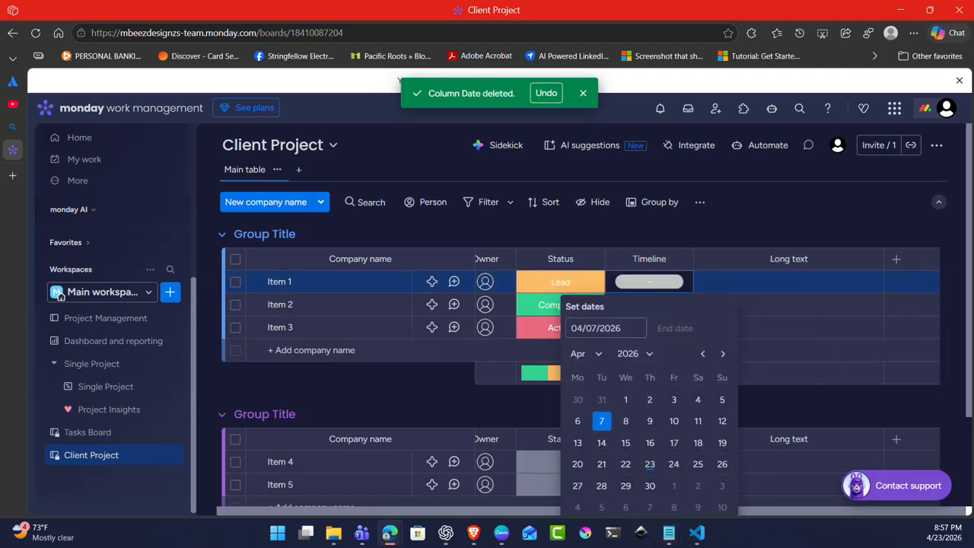
pyautogui.click(720, 466)
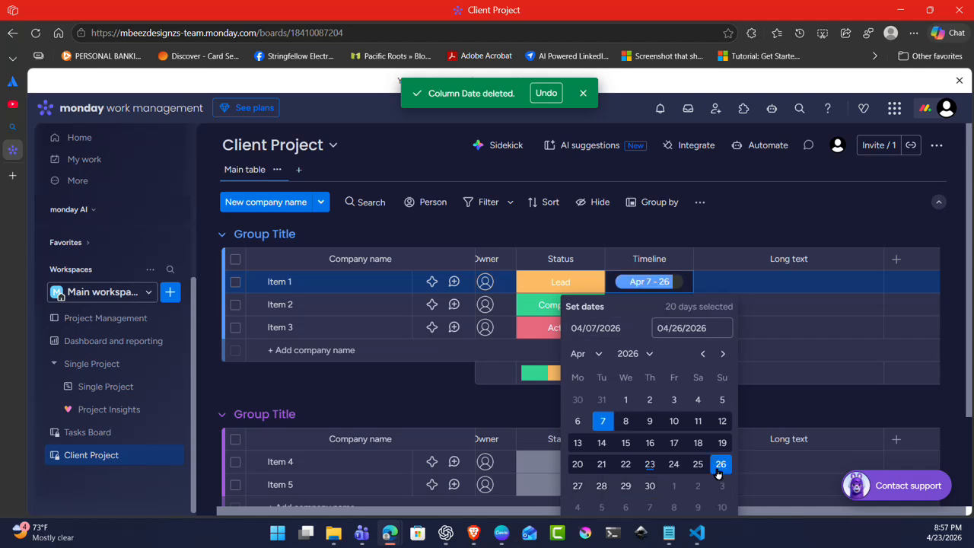
pyautogui.click(873, 418)
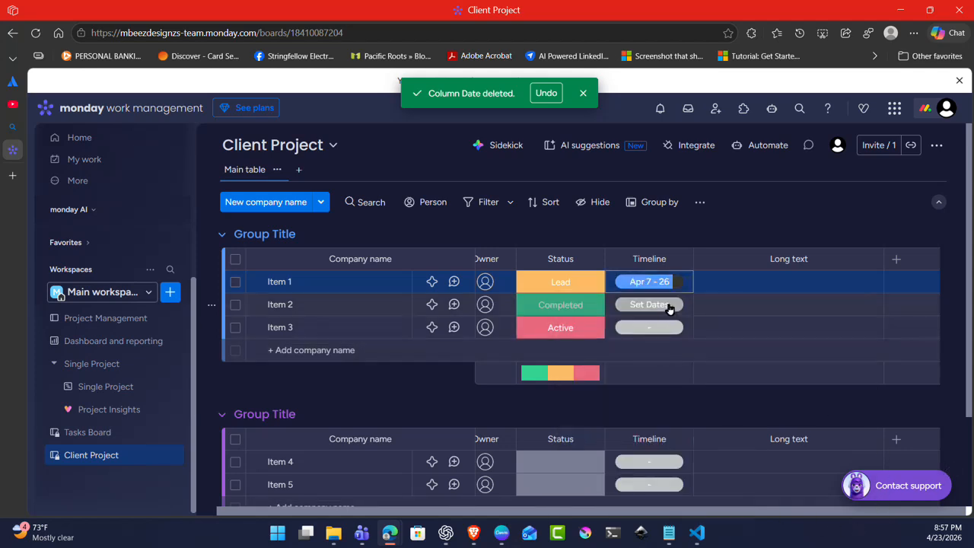
# Step: Set Item 2's timeline from April 8 to April 30, 2026
pyautogui.click(668, 305)
pyautogui.click(626, 444)
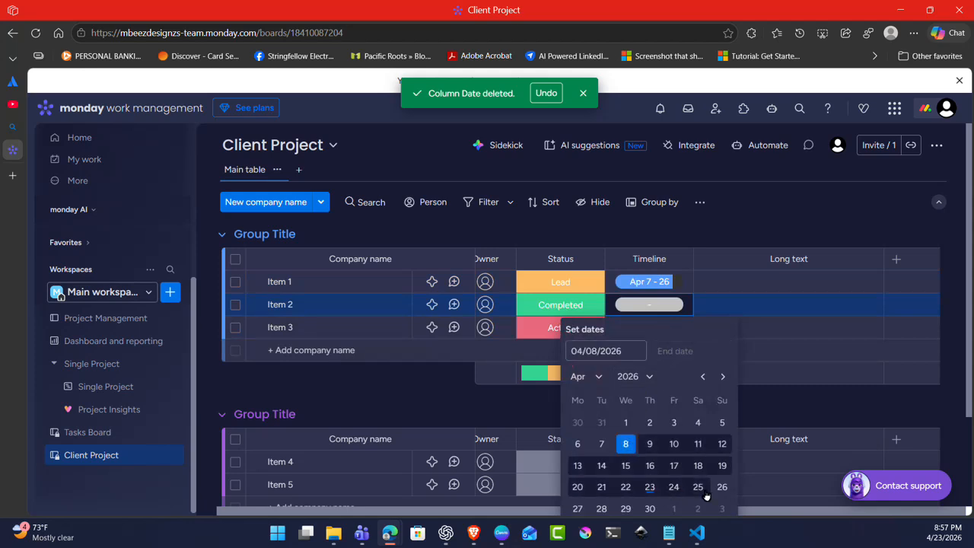
pyautogui.click(649, 508)
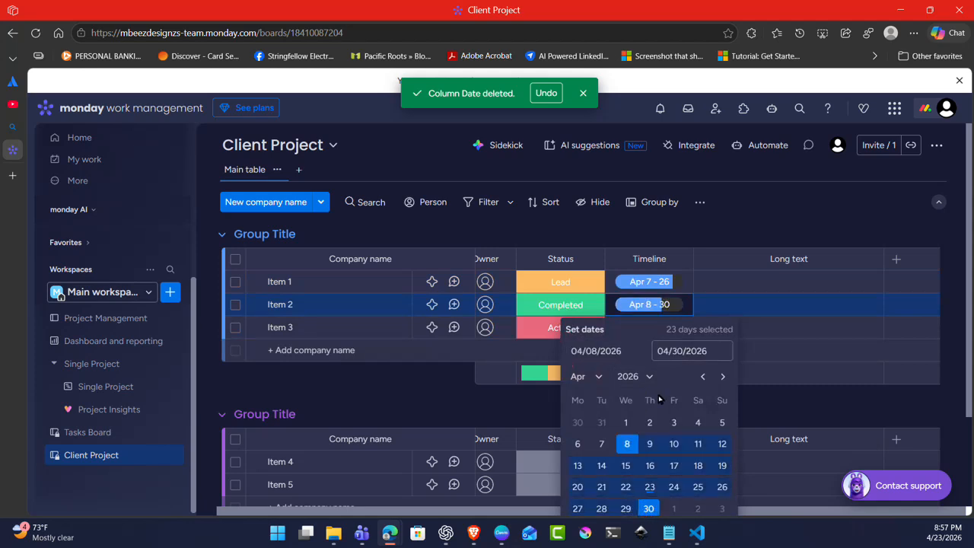
pyautogui.click(757, 233)
# Step: Set Item 3's timeline from April 9 to May 9, 2026
pyautogui.click(664, 336)
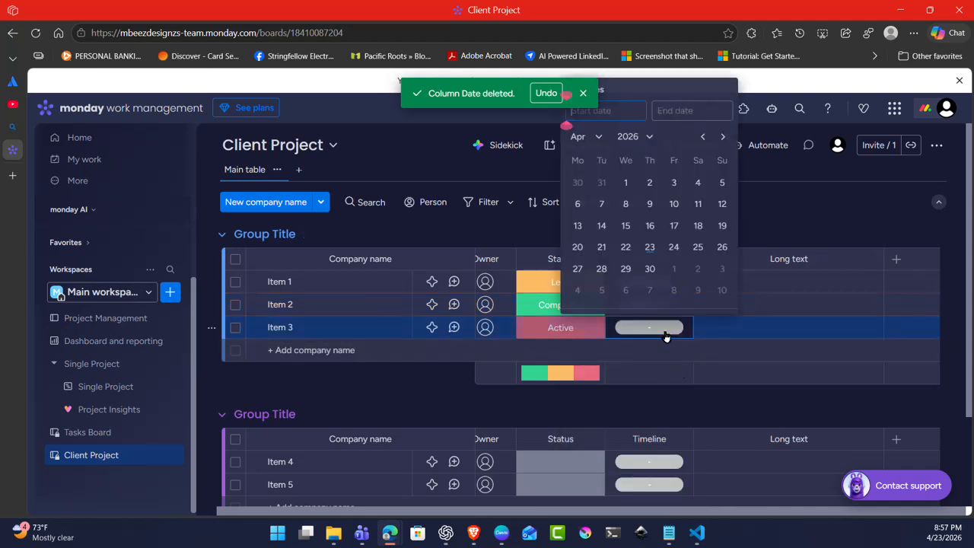
pyautogui.click(649, 204)
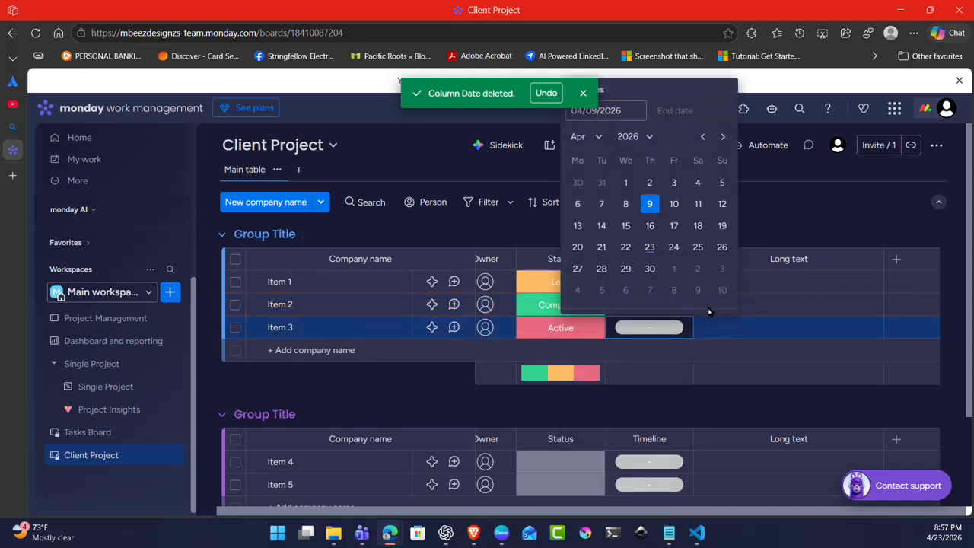
pyautogui.click(698, 290)
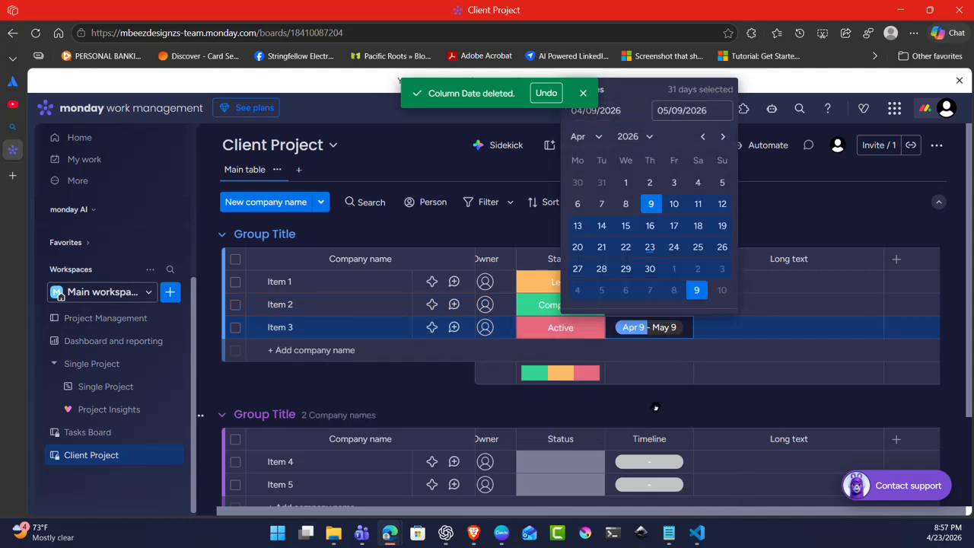
pyautogui.click(654, 407)
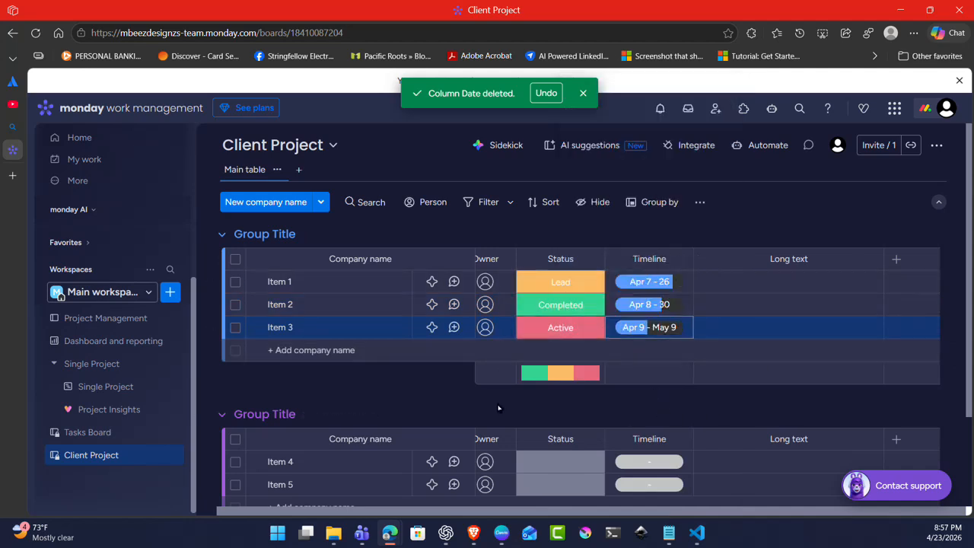
# Step: Rename Item 1 in the first group as ABC Company
pyautogui.click(791, 282)
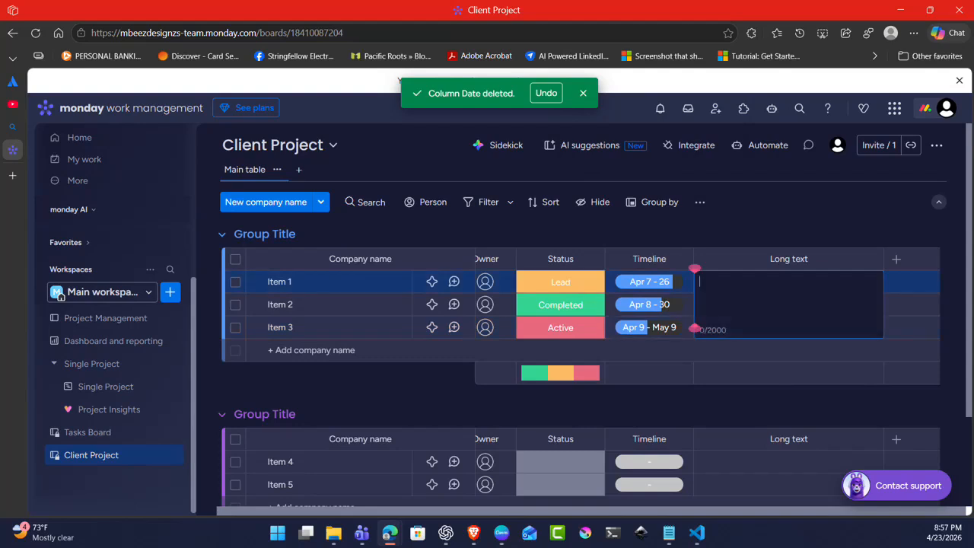
pyautogui.click(283, 288)
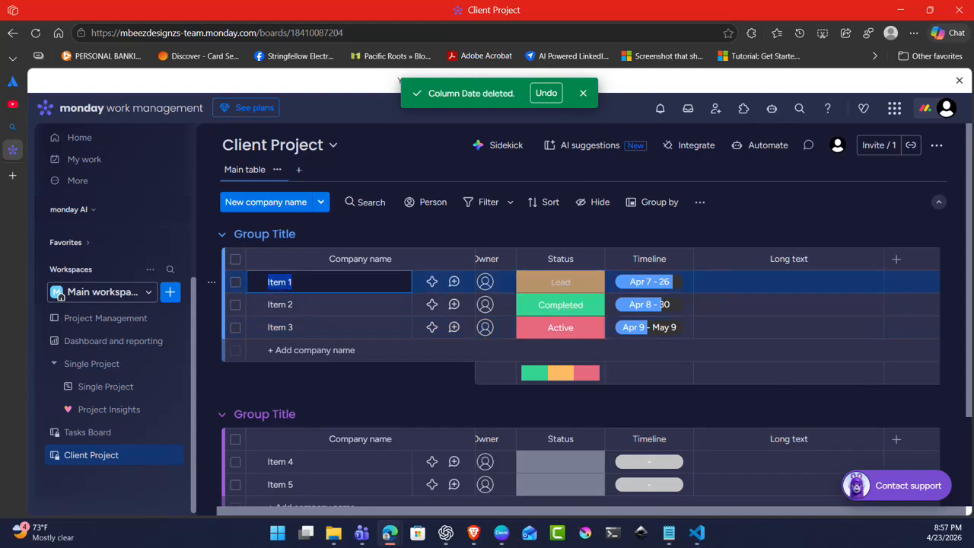
pyautogui.write('ABC Company')
# Step: Rename Item 2 in the first group as XYZ Marketing
pyautogui.click(398, 304)
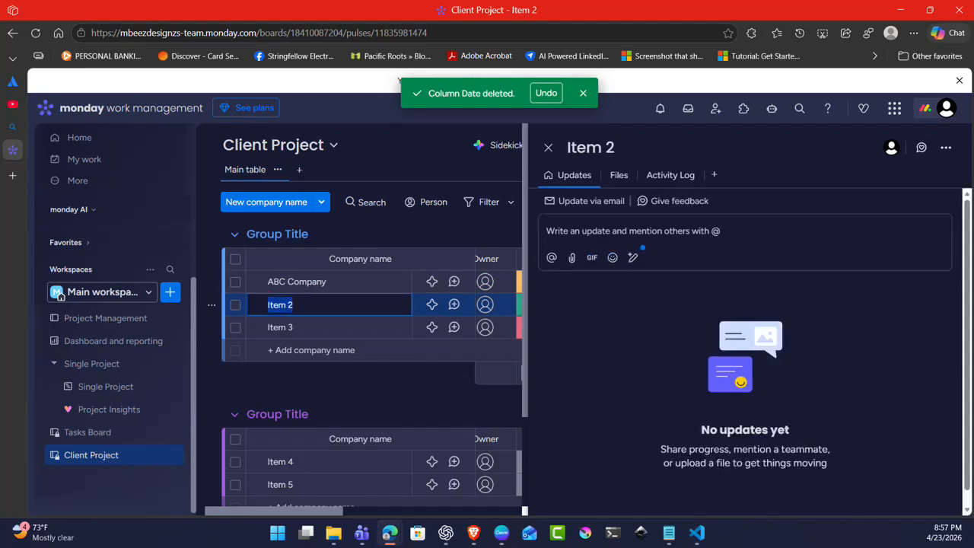
pyautogui.write('XYZ')
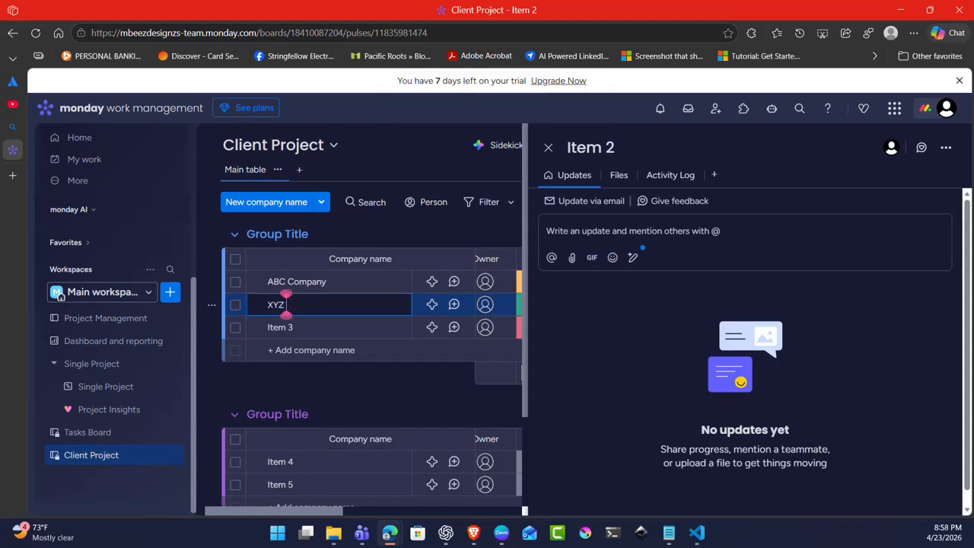
pyautogui.write(' Marketing')
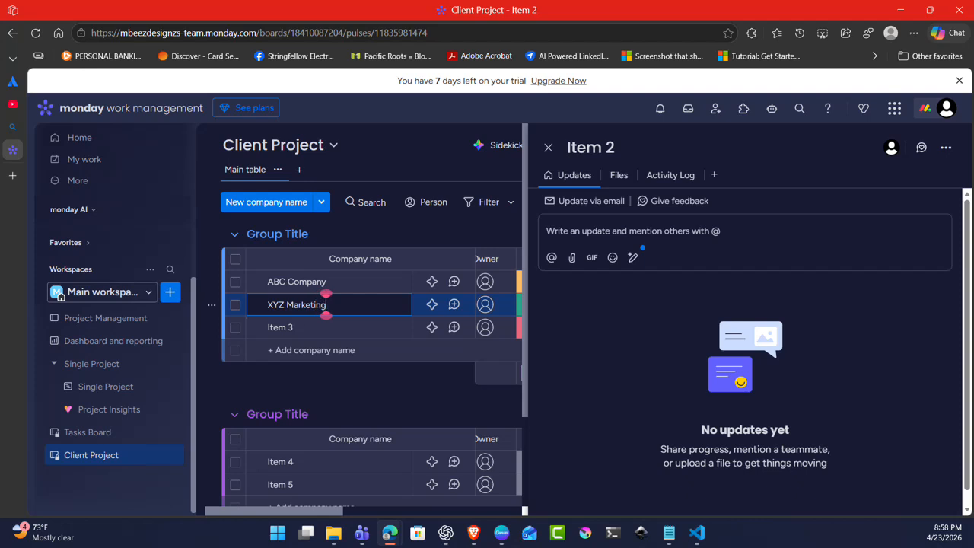
pyautogui.press('Return')
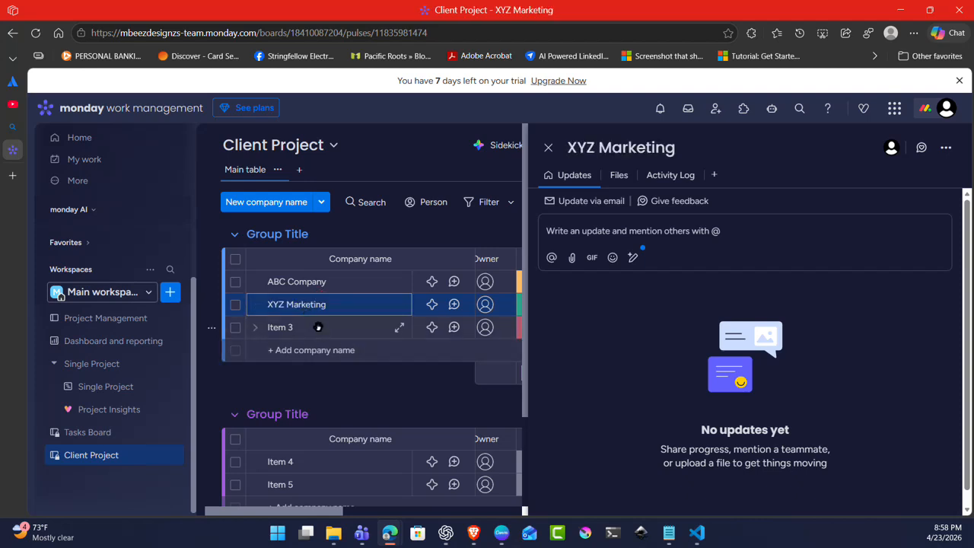
# Step: Rename Item 3 as Sunrise Dental and close the open item details
pyautogui.tripleClick(290, 327)
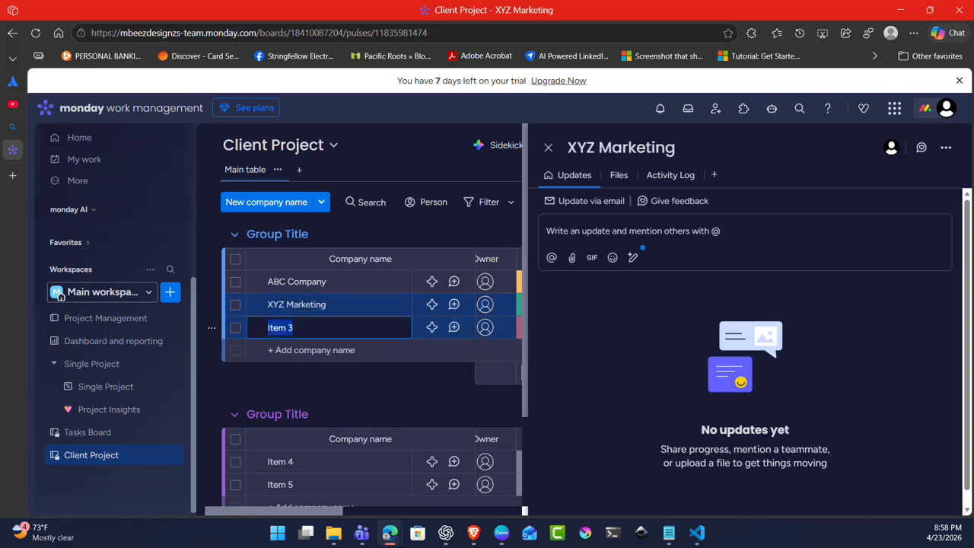
pyautogui.write('Sunr')
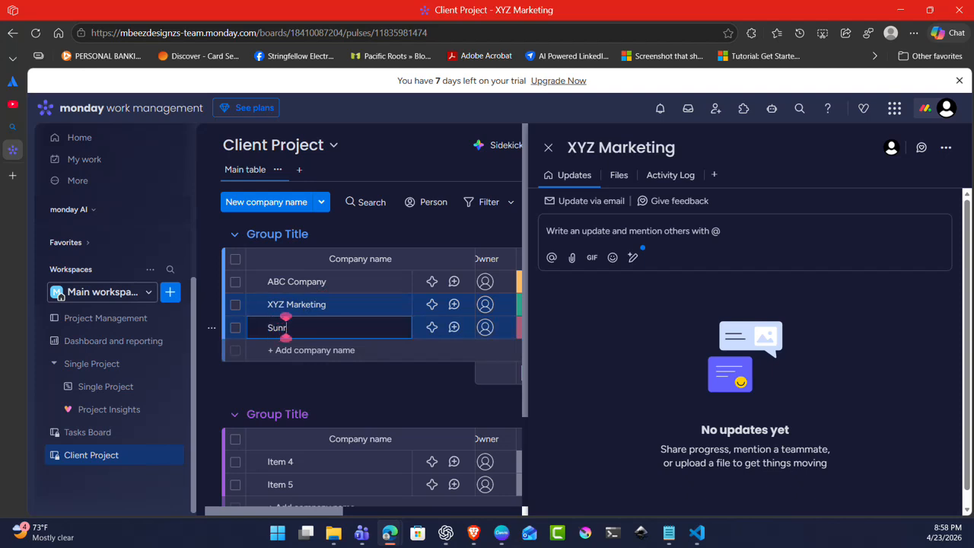
pyautogui.write('ise Dental')
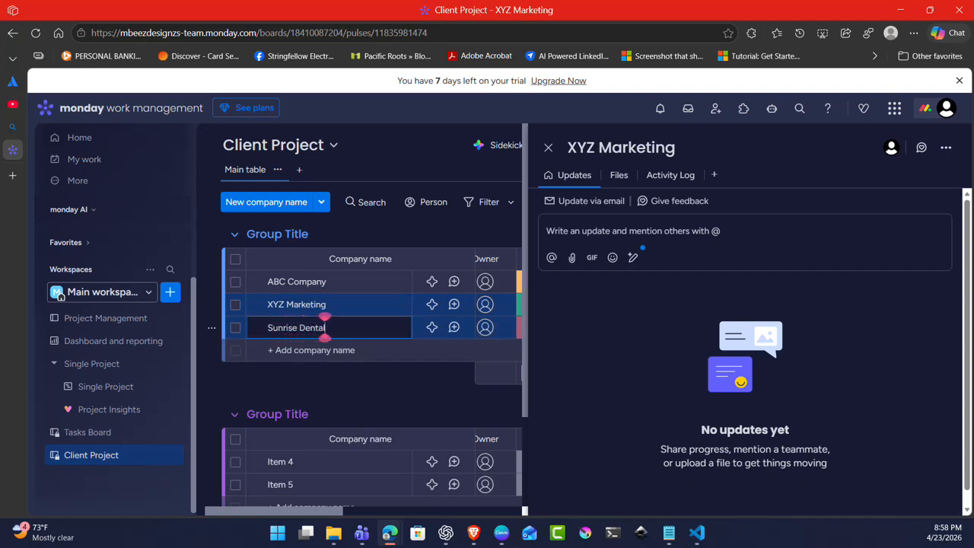
pyautogui.press('Return')
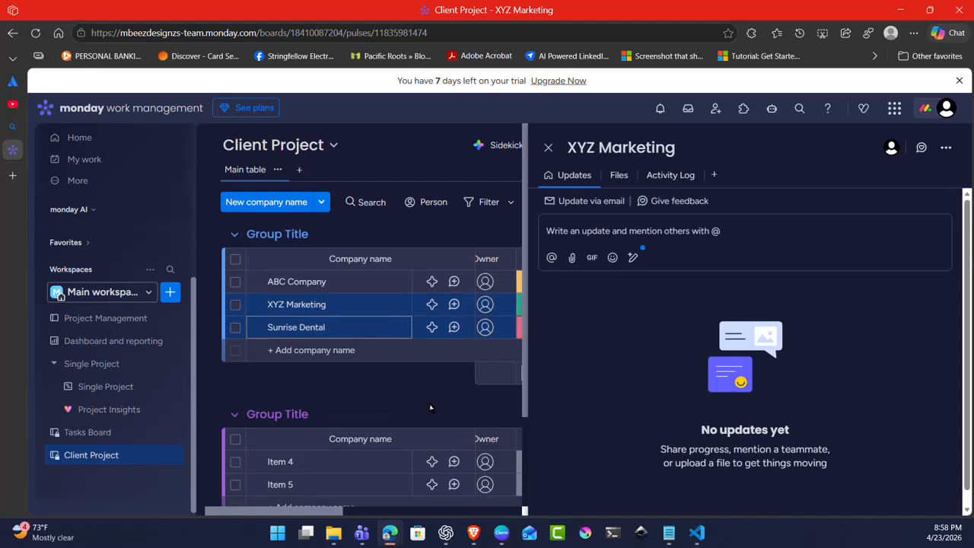
pyautogui.click(549, 148)
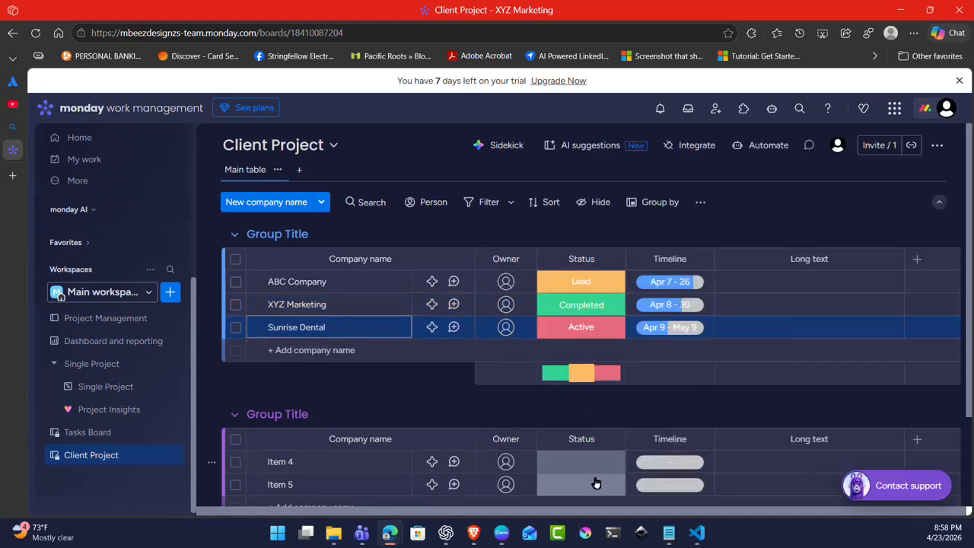
# Step: Assign the suggested person as owner of ABC Company, XYZ Marketing and Sunrise Dental
pyautogui.click(506, 284)
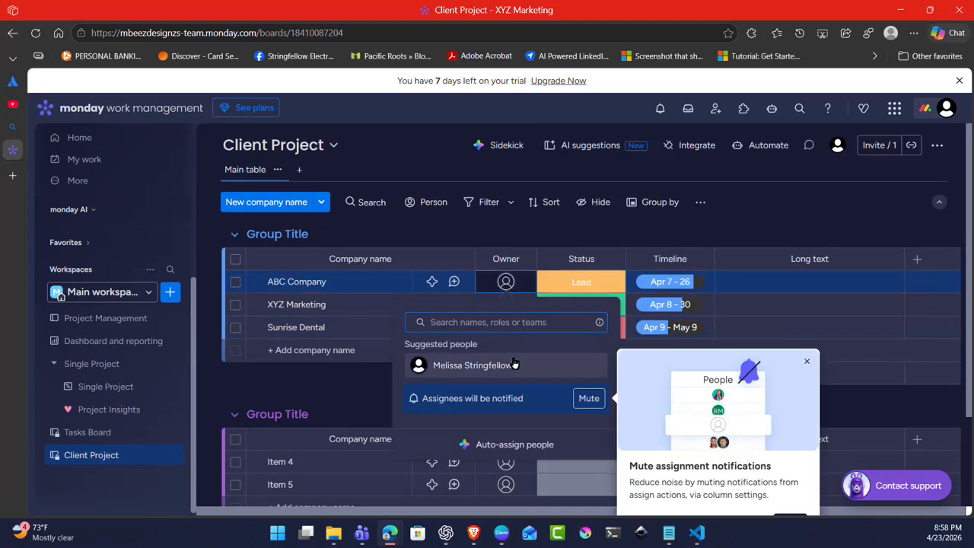
pyautogui.click(514, 365)
pyautogui.click(516, 304)
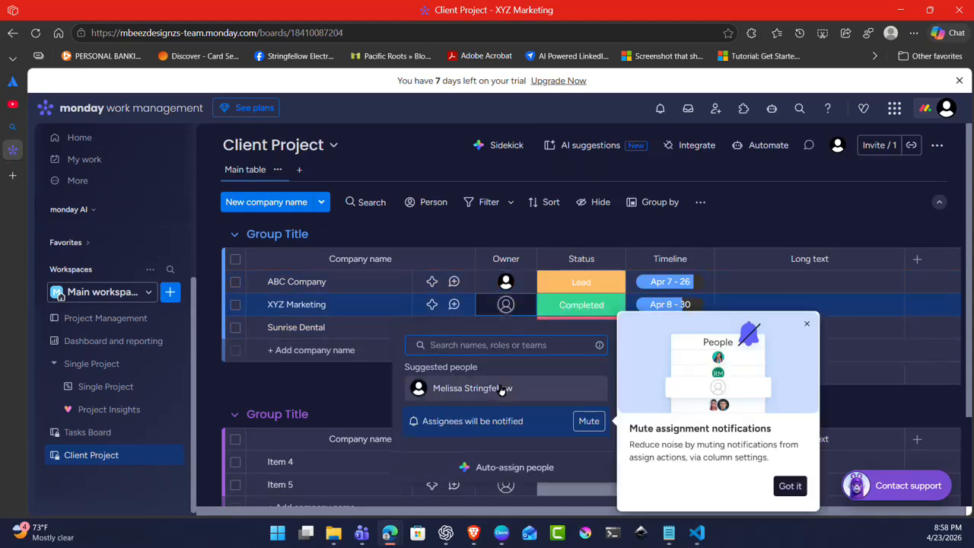
pyautogui.click(515, 386)
pyautogui.click(515, 334)
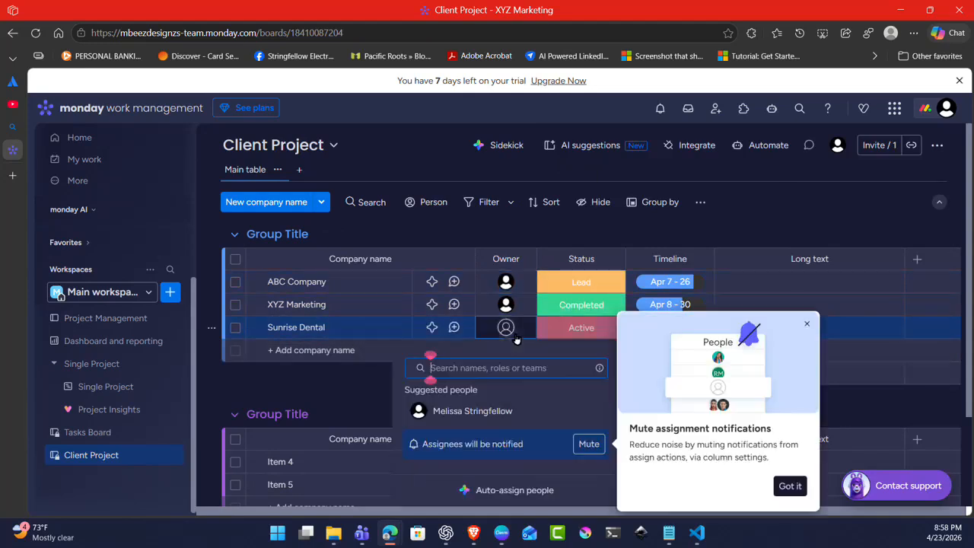
pyautogui.click(493, 410)
# Step: Write an update on ABC Company mentioning Everyone on this board with the text "this is a new lead"
pyautogui.click(453, 282)
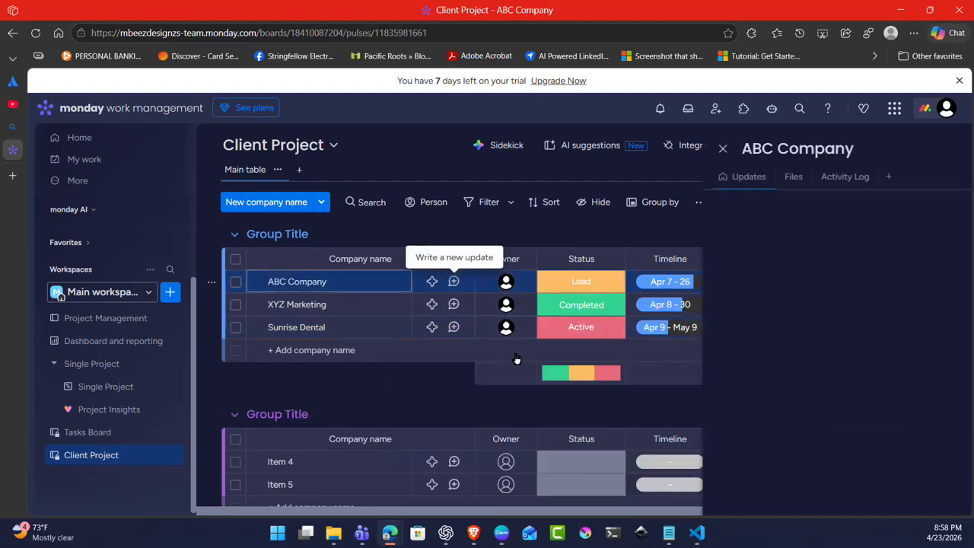
pyautogui.click(552, 257)
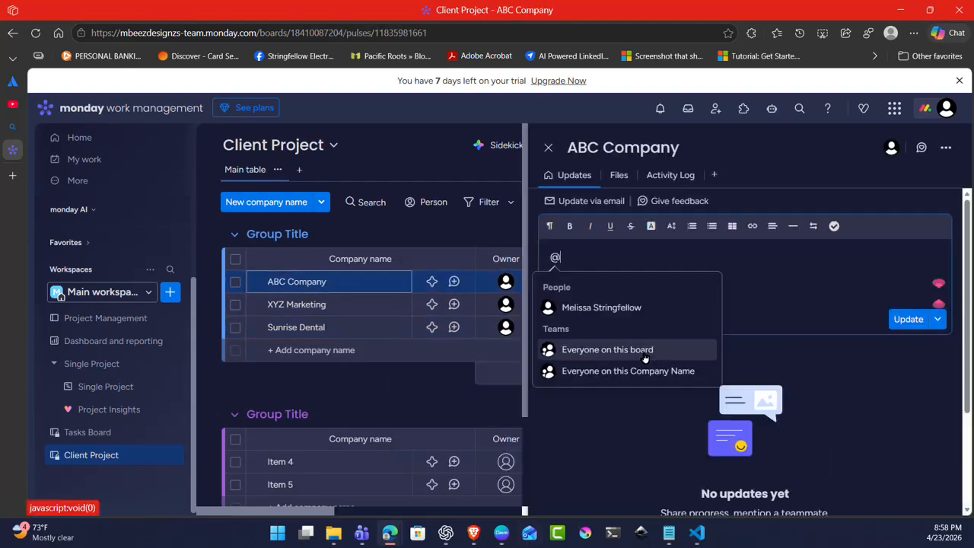
pyautogui.click(644, 351)
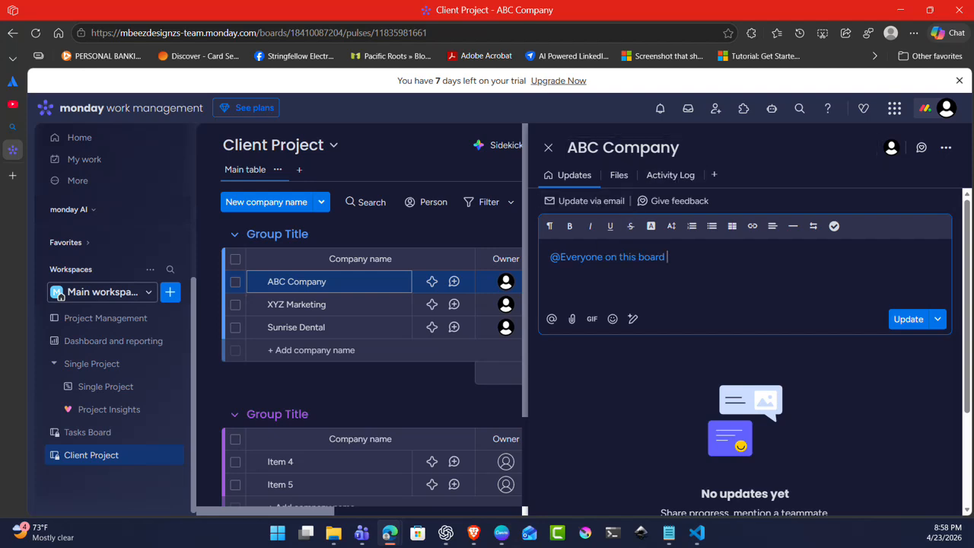
pyautogui.click(545, 156)
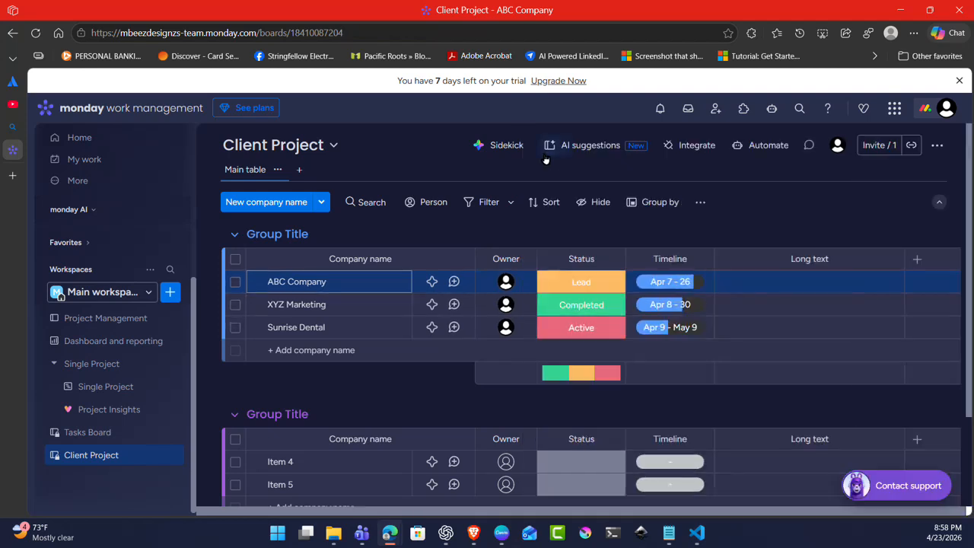
pyautogui.click(456, 285)
pyautogui.write('this is a new lead')
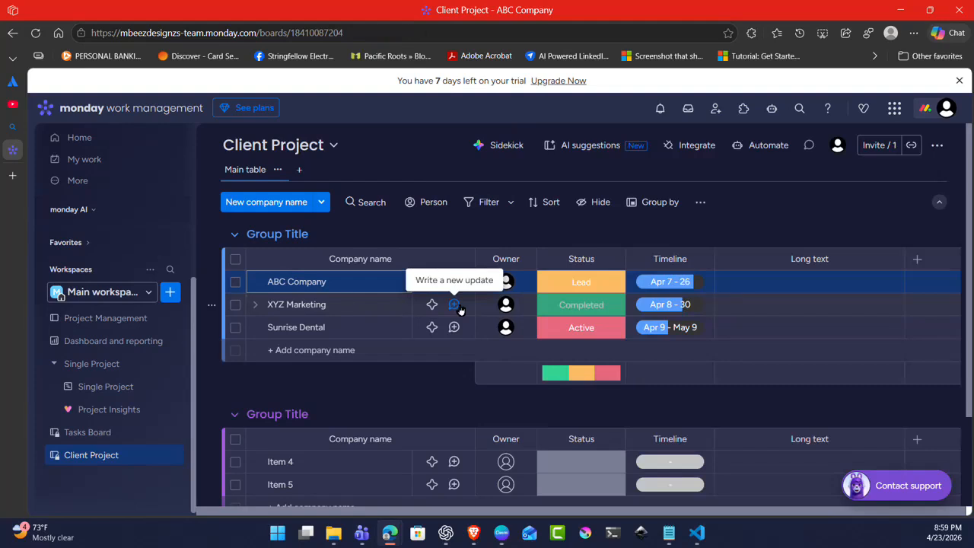
# Step: Start a new update on XYZ Marketing and mention Everyone on this board
pyautogui.click(460, 307)
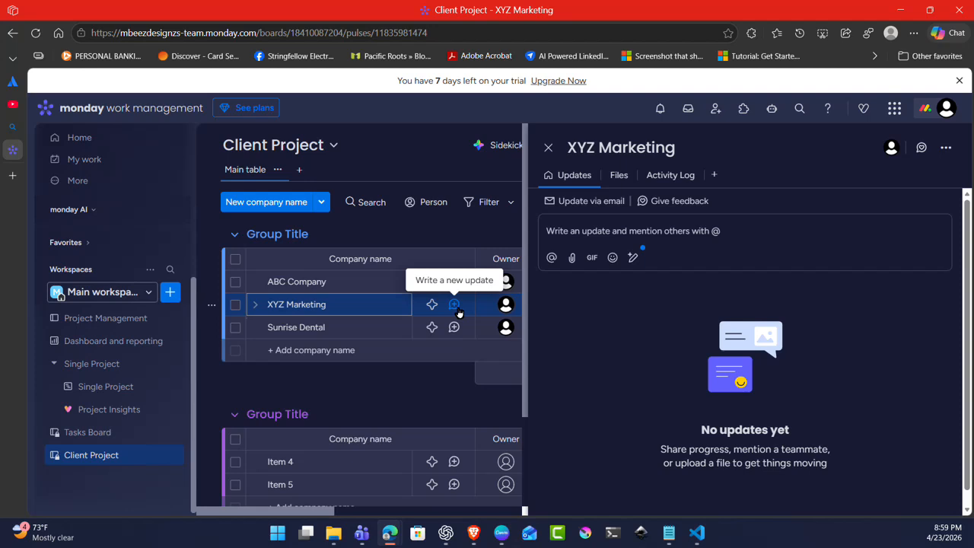
pyautogui.click(458, 310)
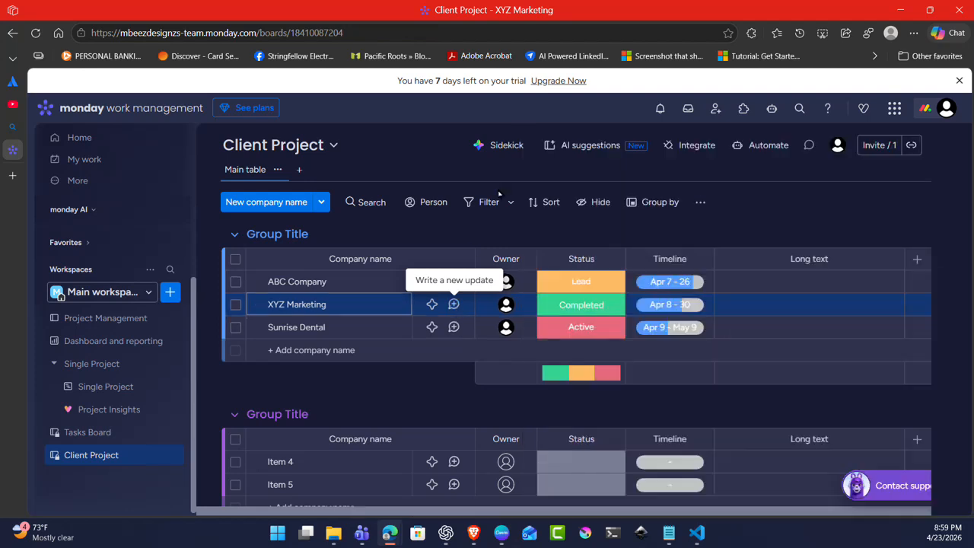
pyautogui.click(451, 305)
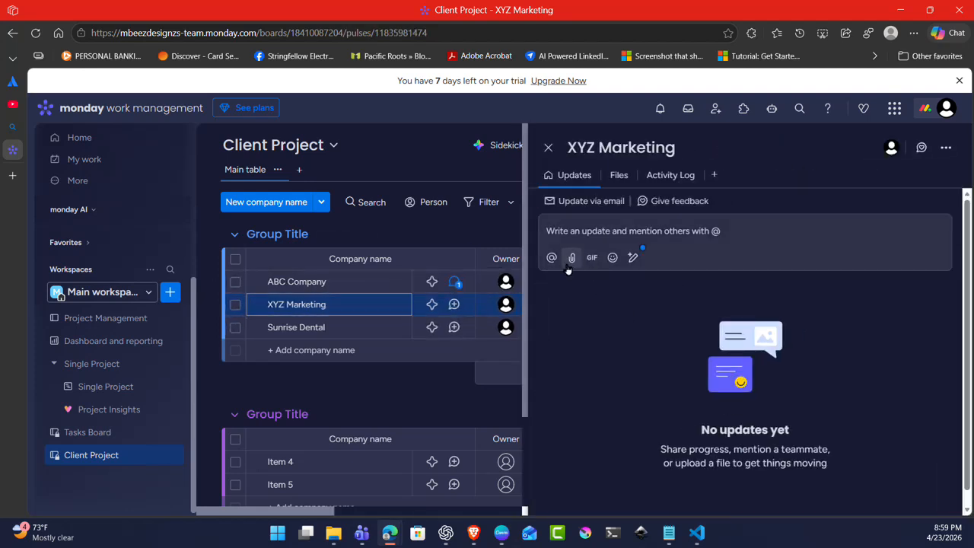
pyautogui.click(552, 257)
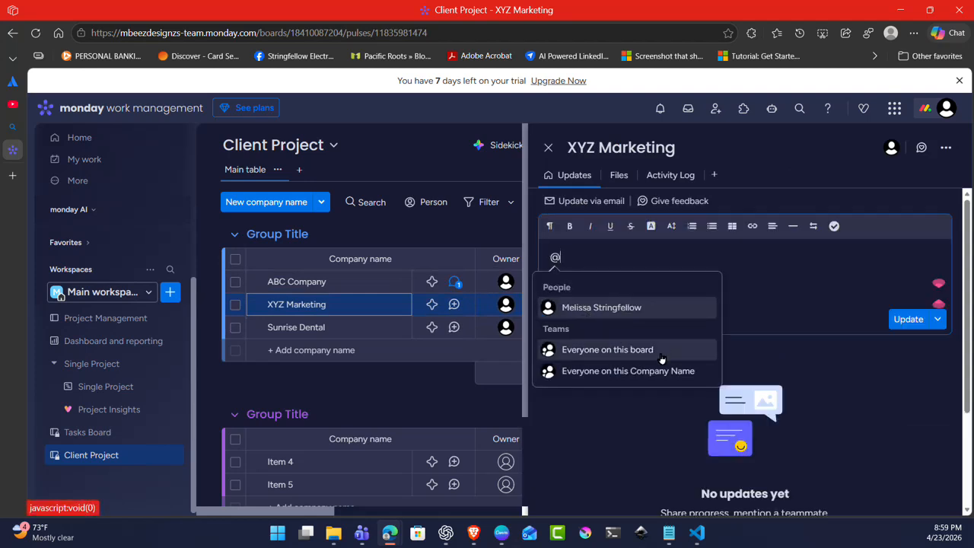
pyautogui.click(698, 358)
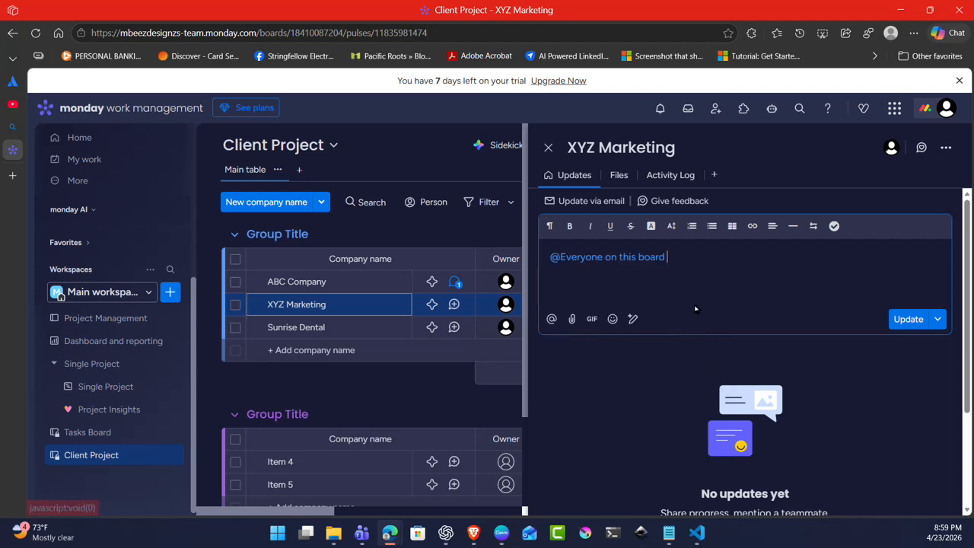
# Step: Add "This assignment has been completed!" to the XYZ Marketing update, post it and close the item details
pyautogui.write('This')
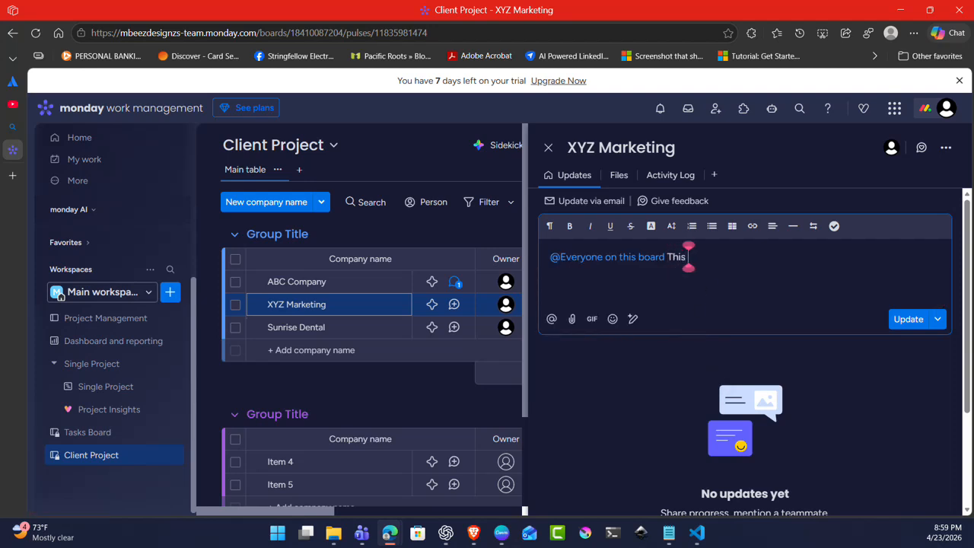
pyautogui.write(' h')
pyautogui.press('BackSpace')
pyautogui.write('assignment')
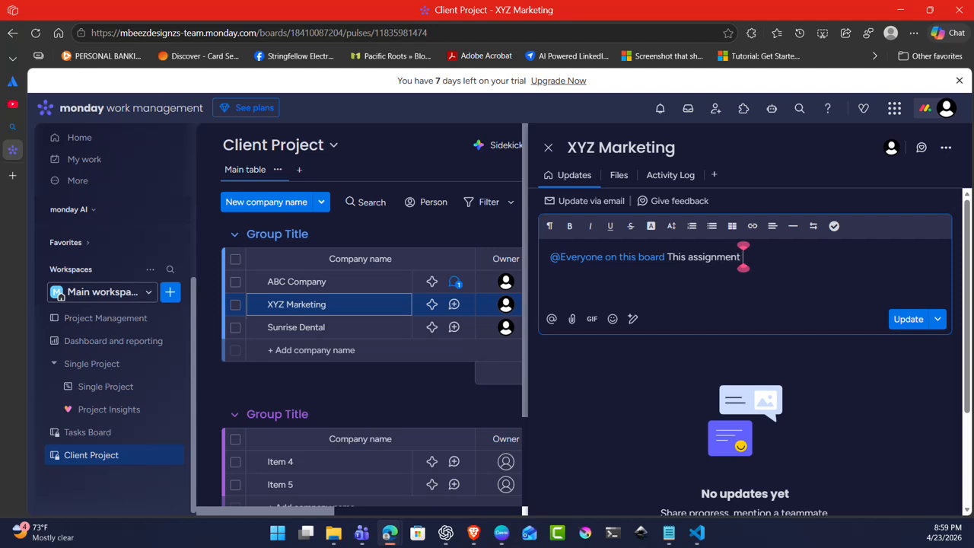
pyautogui.write(' has been omp')
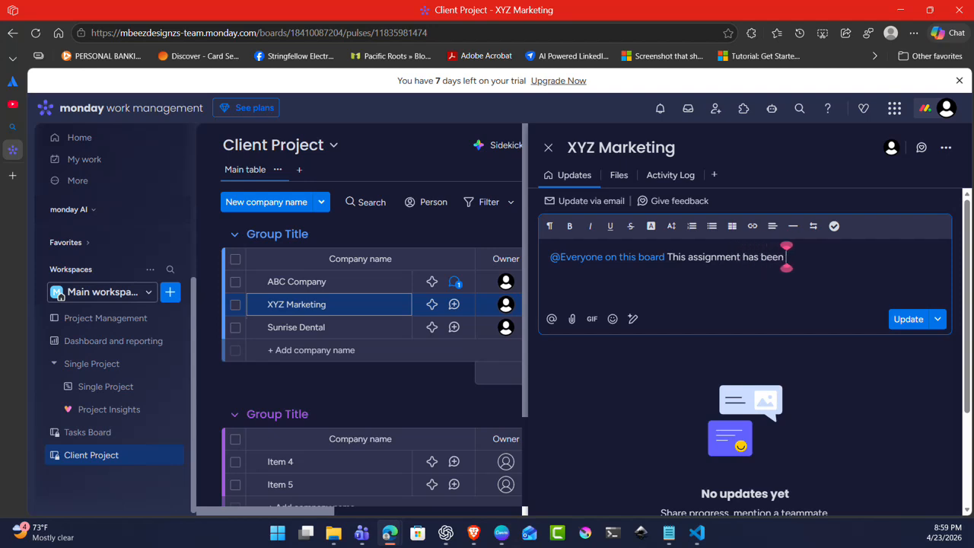
pyautogui.press('BackSpace')
pyautogui.press('BackSpace')
pyautogui.press('BackSpace')
pyautogui.write('completed')
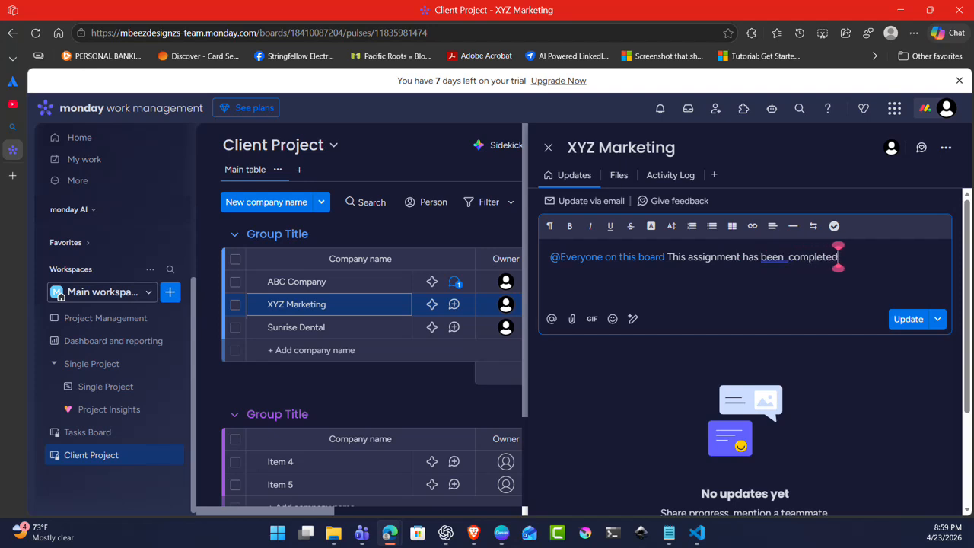
pyautogui.write('!')
pyautogui.click(895, 321)
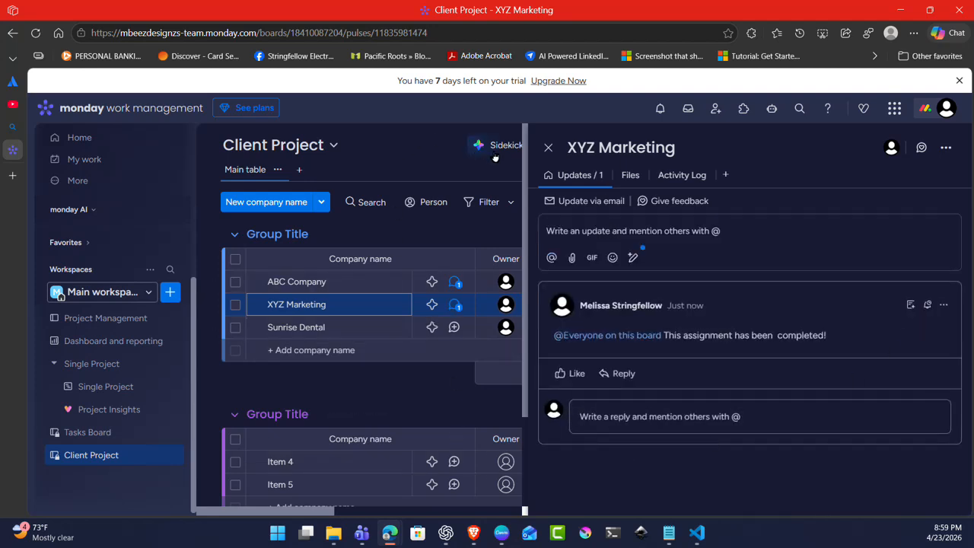
pyautogui.click(549, 148)
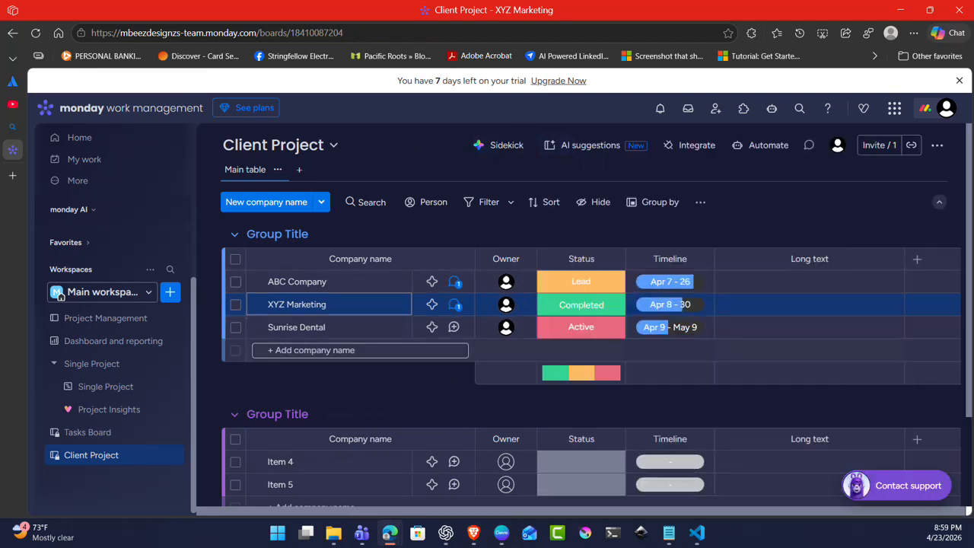
# Step: Start a new update on Sunrise Dental and mention the suggested person
pyautogui.click(455, 328)
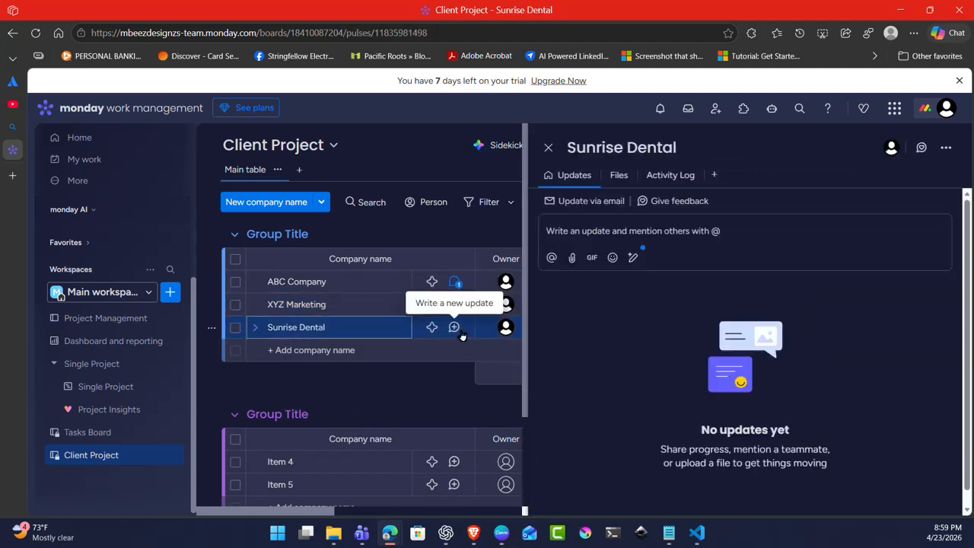
pyautogui.click(455, 328)
pyautogui.click(455, 328)
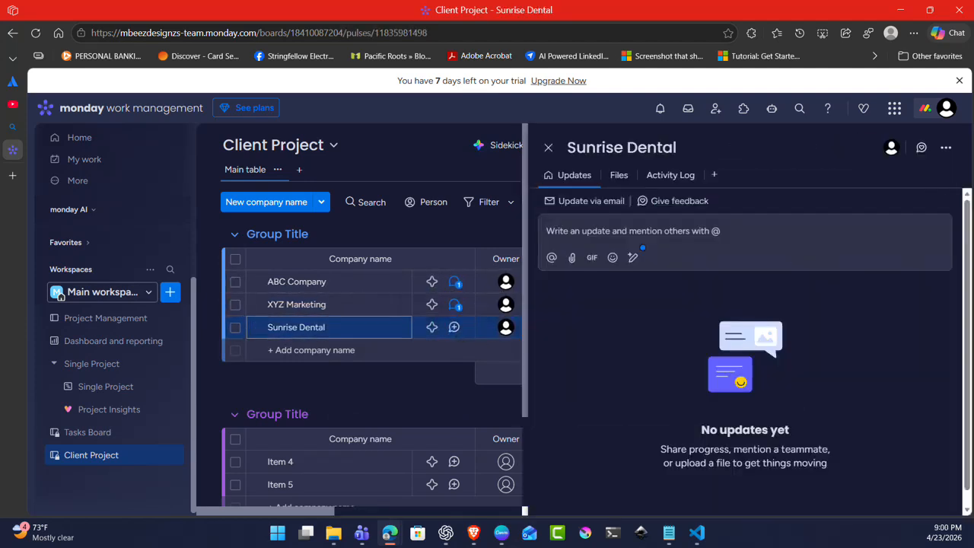
pyautogui.click(551, 258)
pyautogui.click(598, 308)
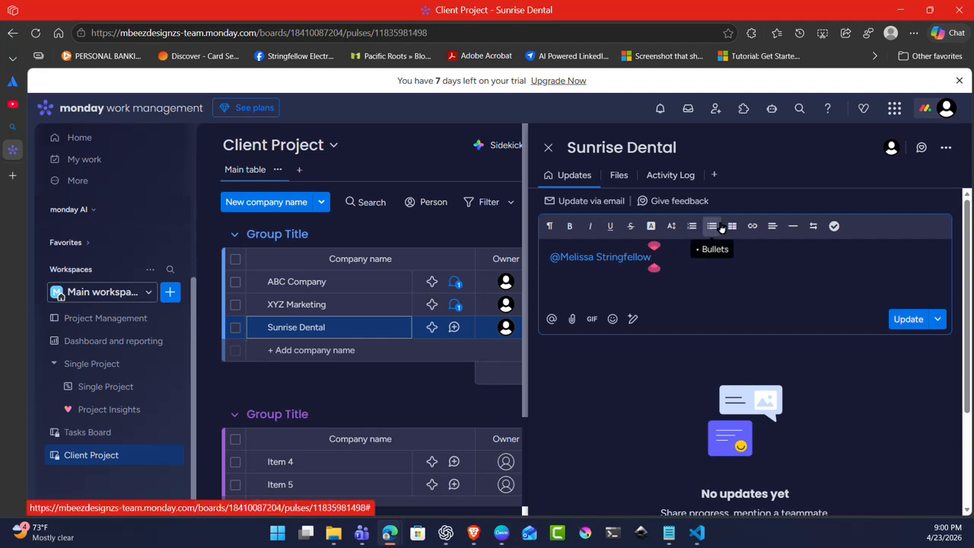
# Step: Add "Hi this company is still active, please assist!" to the Sunrise Dental update, post it and close the item details
pyautogui.write('Hi he')
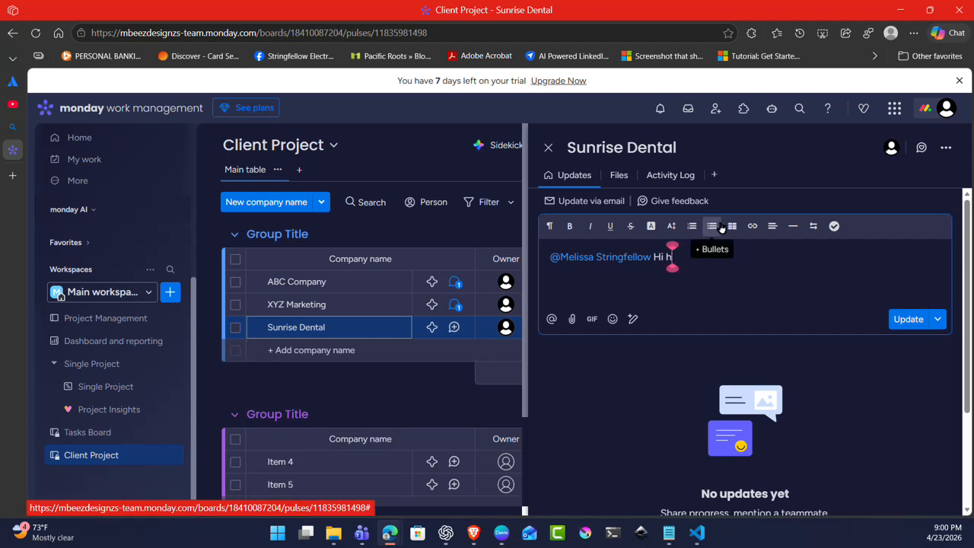
pyautogui.press('BackSpace')
pyautogui.press('BackSpace')
pyautogui.write('this')
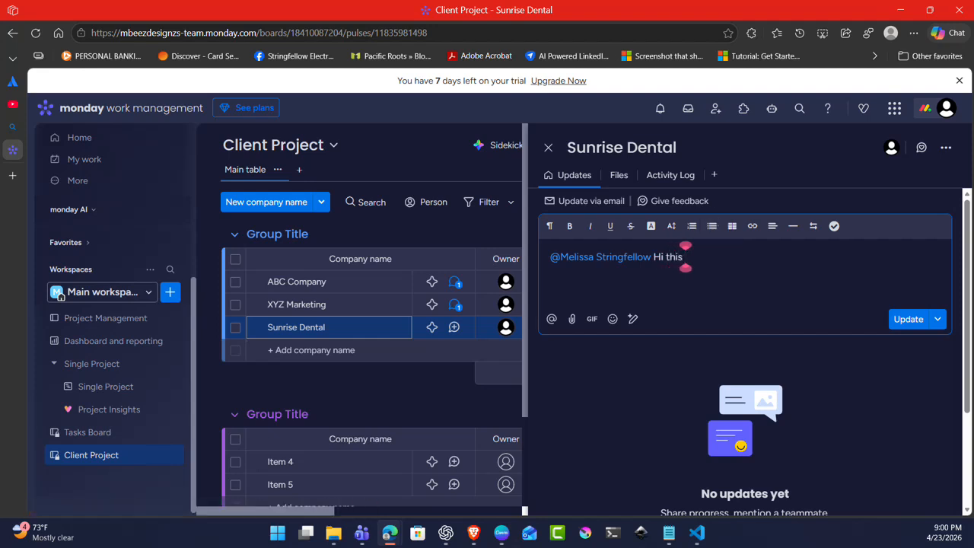
pyautogui.write(' company')
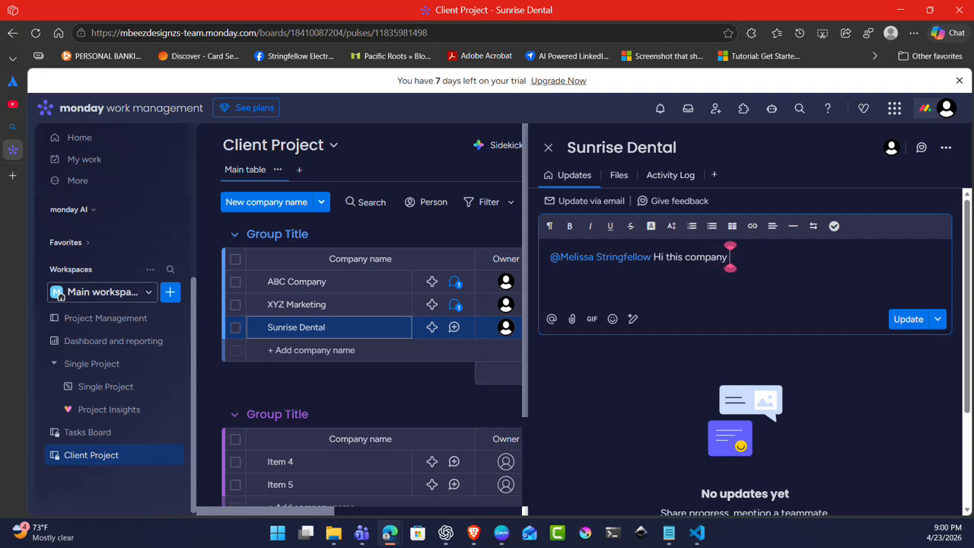
pyautogui.write(' is')
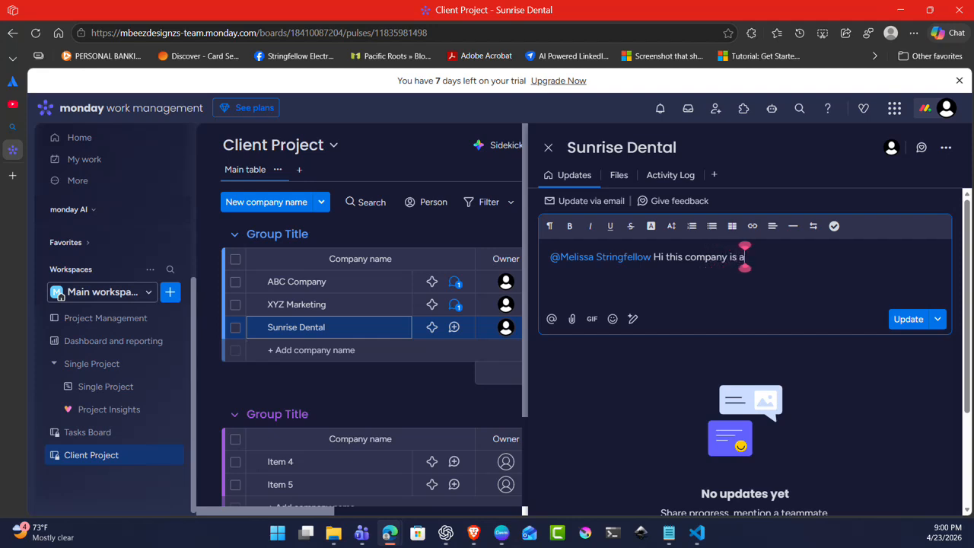
pyautogui.write(' still ')
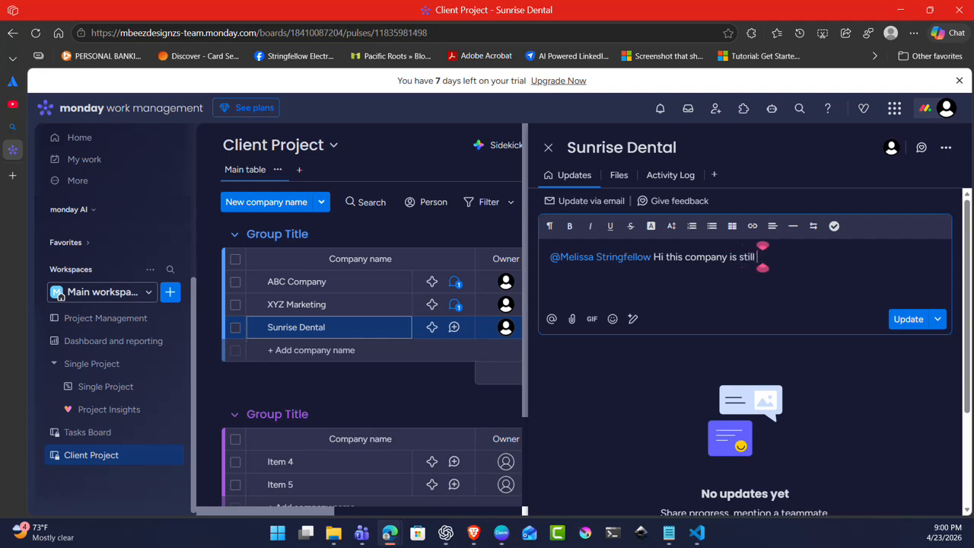
pyautogui.write('active')
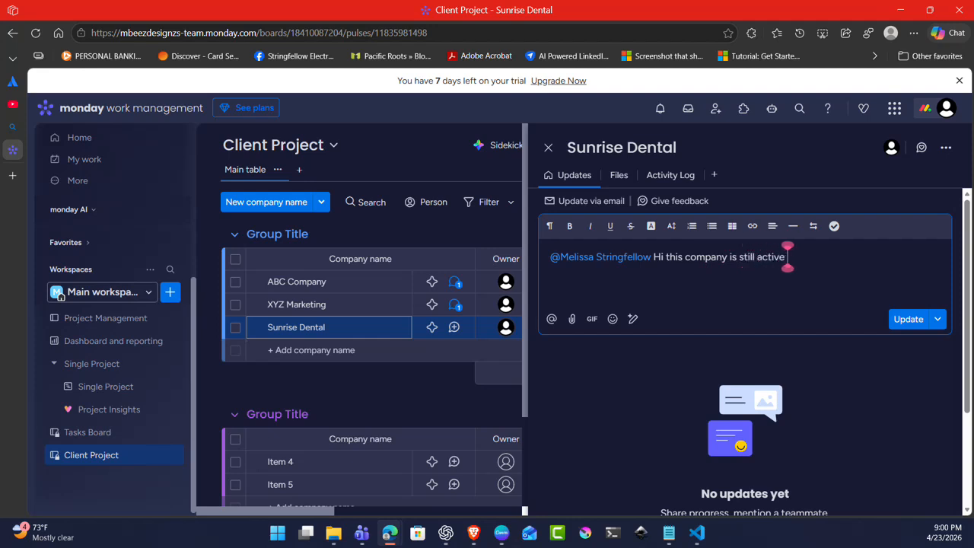
pyautogui.write(', pleas')
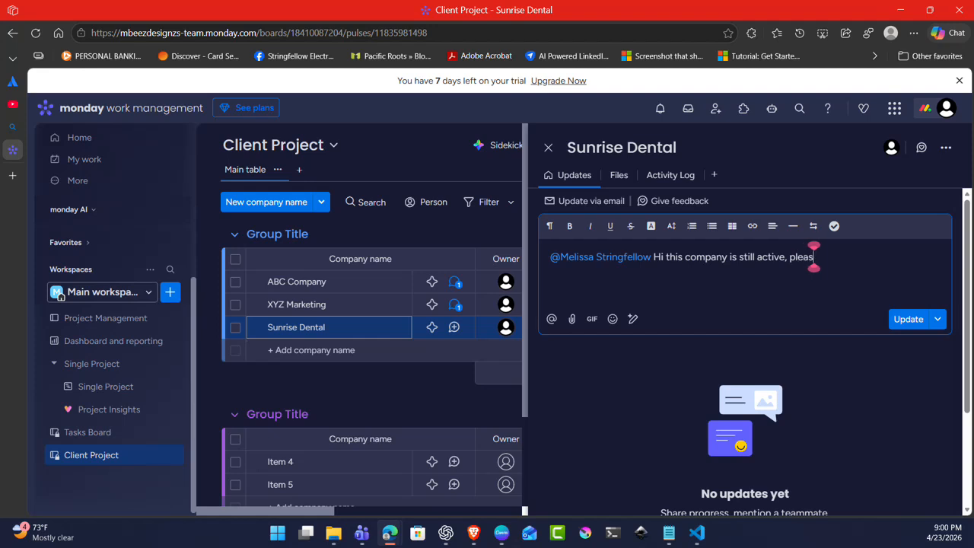
pyautogui.write('e assist')
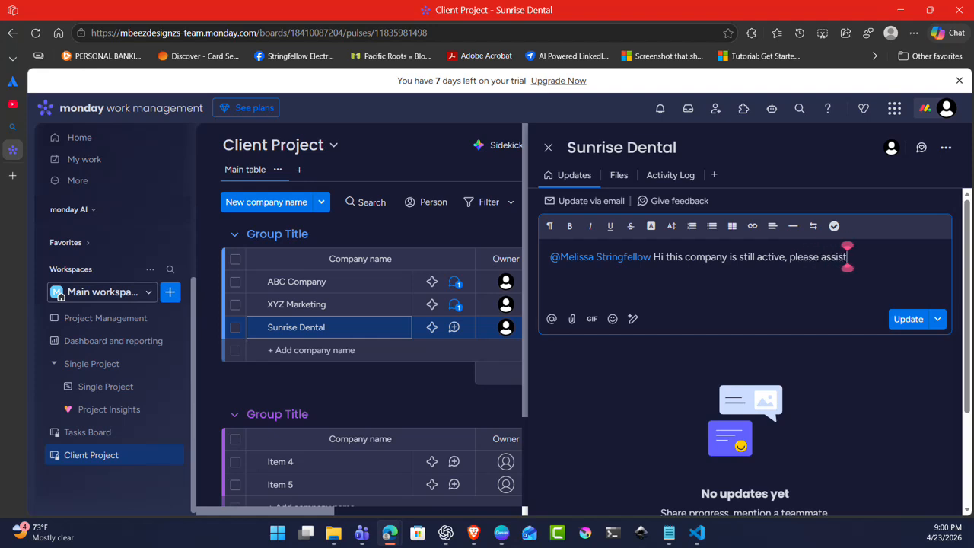
pyautogui.write('!')
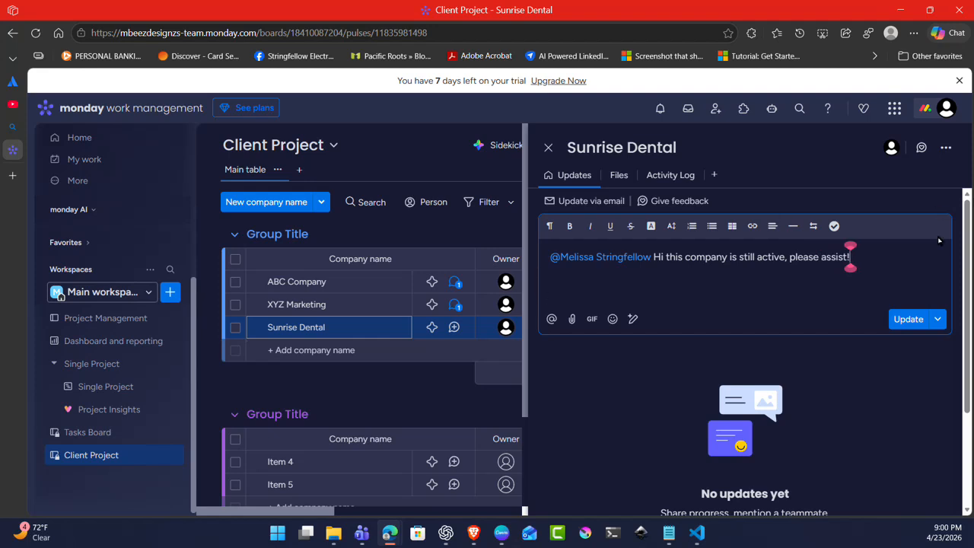
pyautogui.click(908, 319)
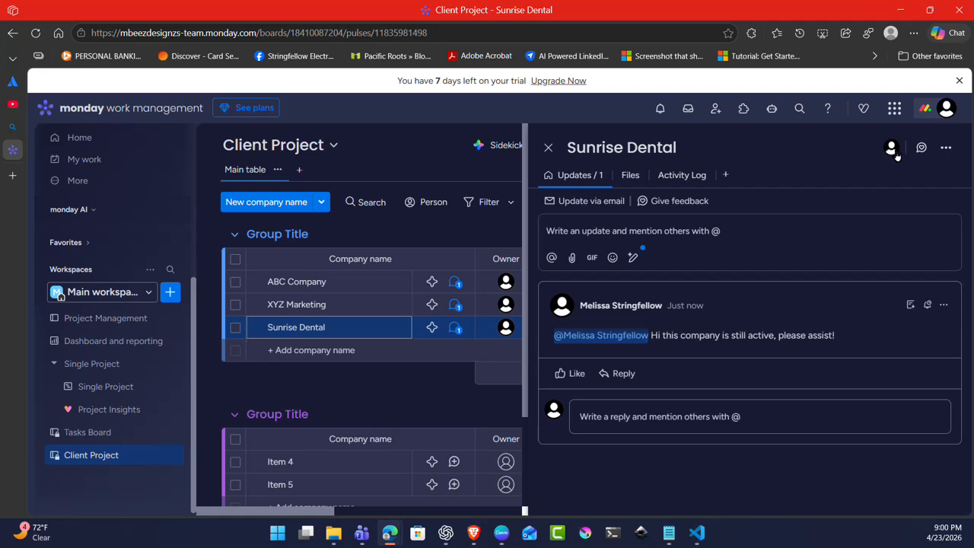
pyautogui.click(548, 148)
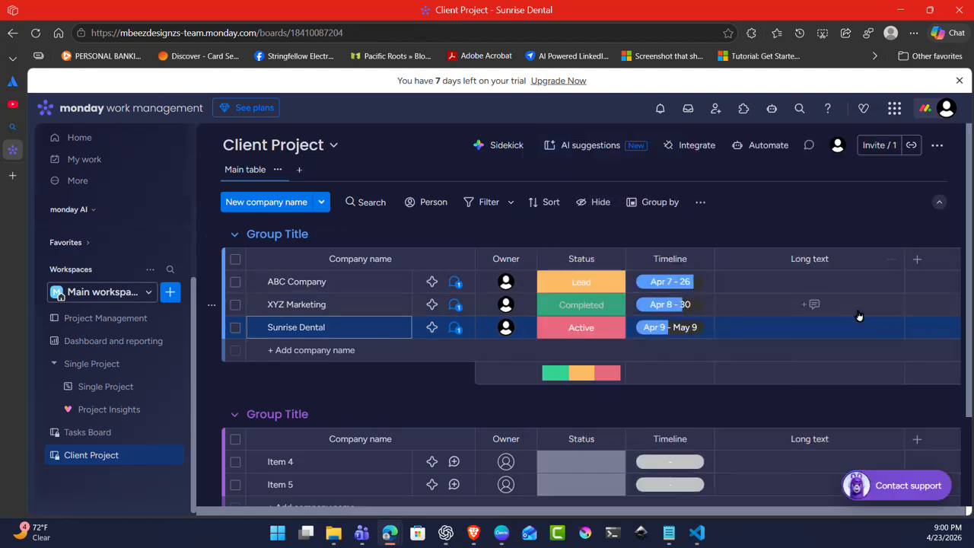
# Step: Rename the Long text column as Notes
pyautogui.click(809, 259)
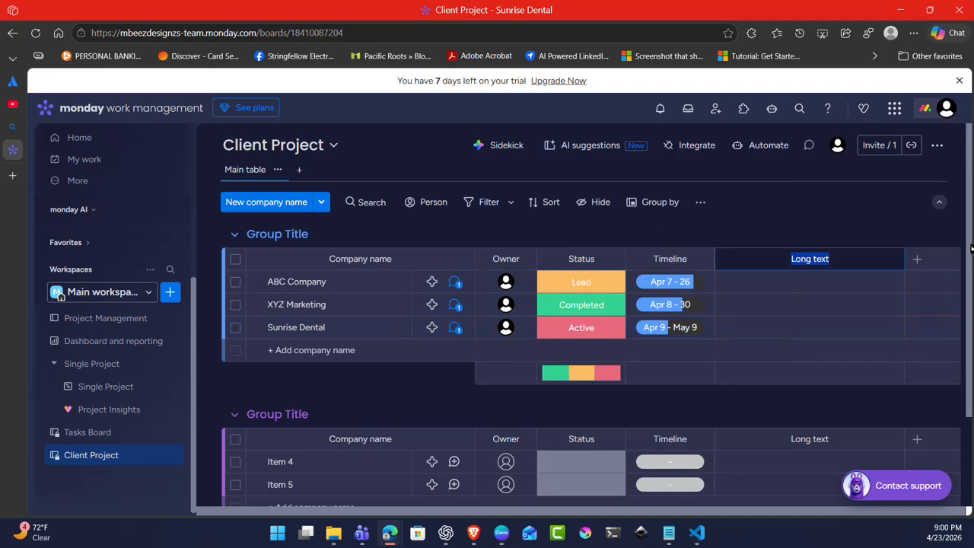
pyautogui.write('Notes')
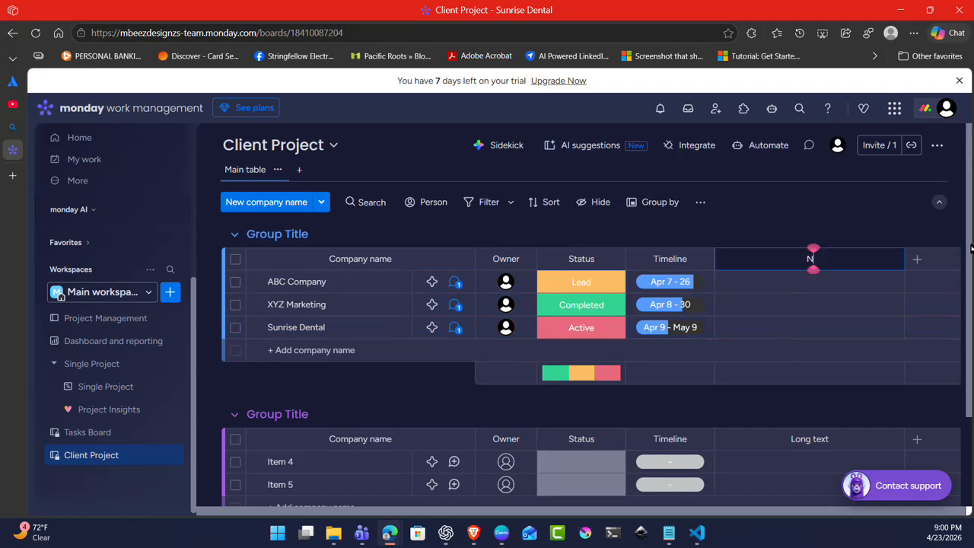
pyautogui.press('Return')
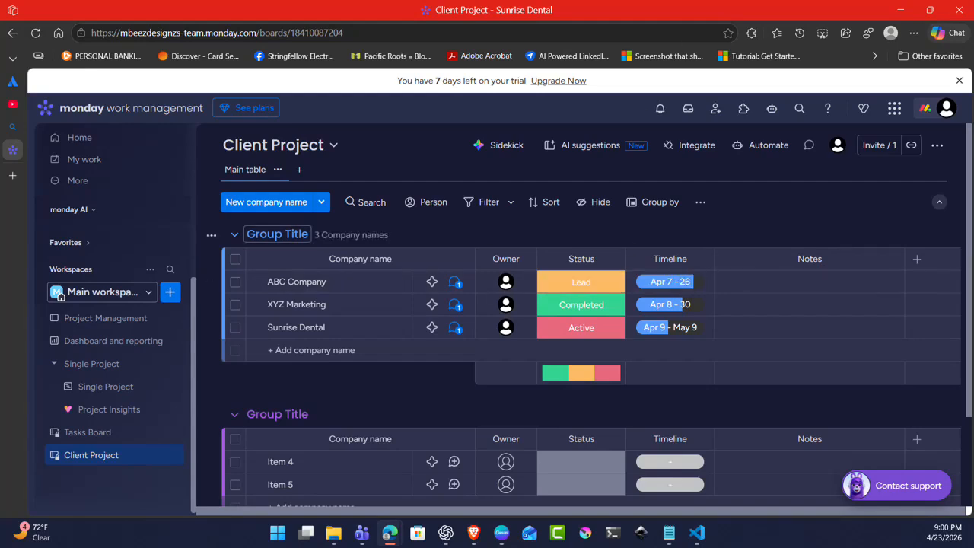
# Step: Rename the group containing the three client companies as Company
pyautogui.click(279, 234)
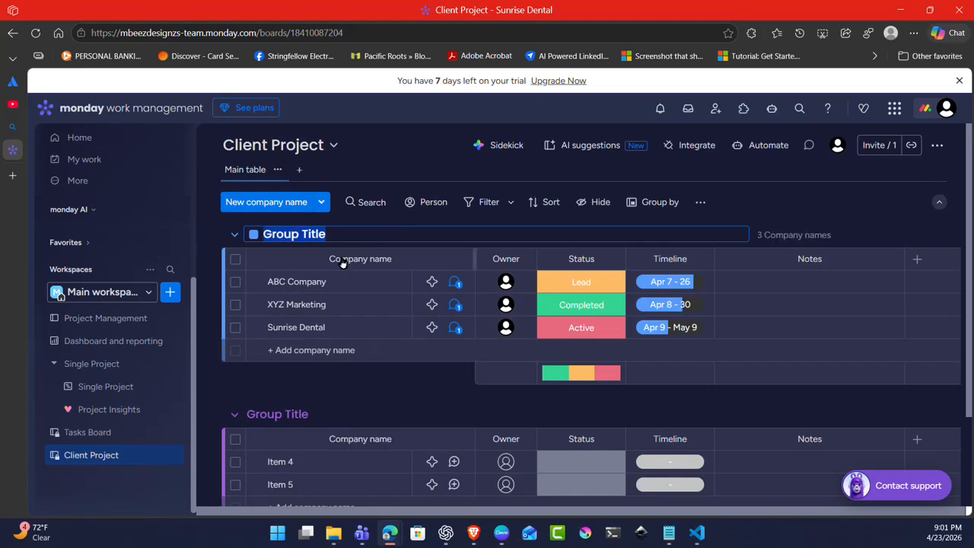
pyautogui.scroll(-3, 537, 485)
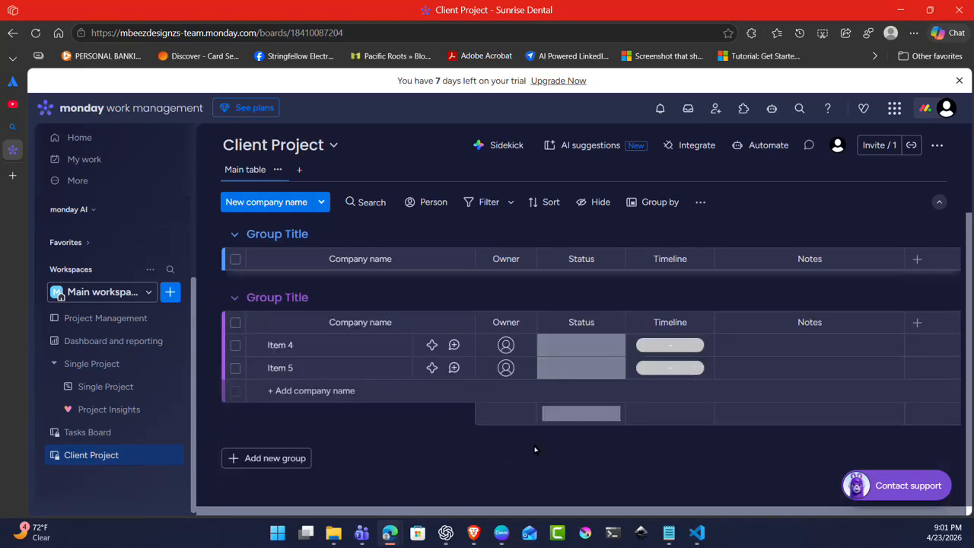
pyautogui.scroll(3, 535, 449)
pyautogui.doubleClick(277, 235)
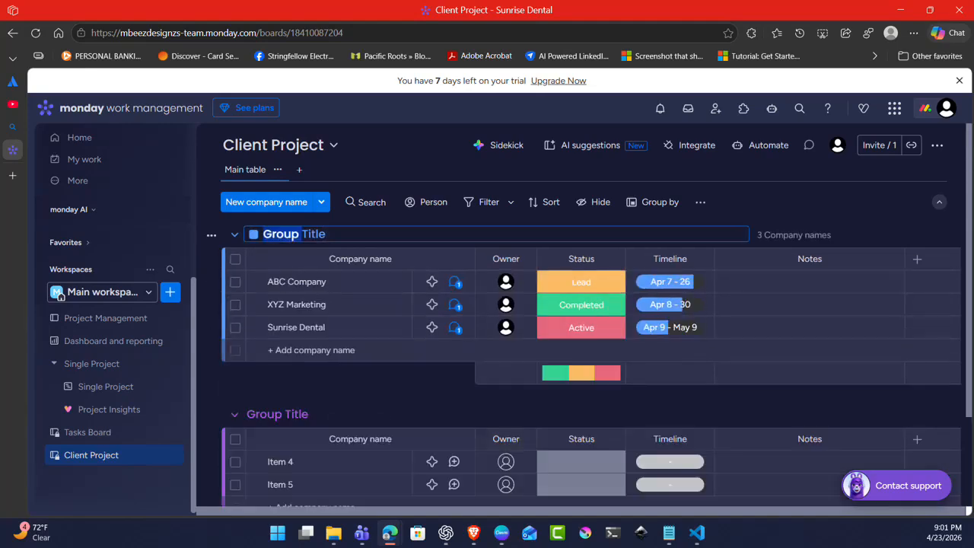
pyautogui.hotkey('ctrl', 'a')
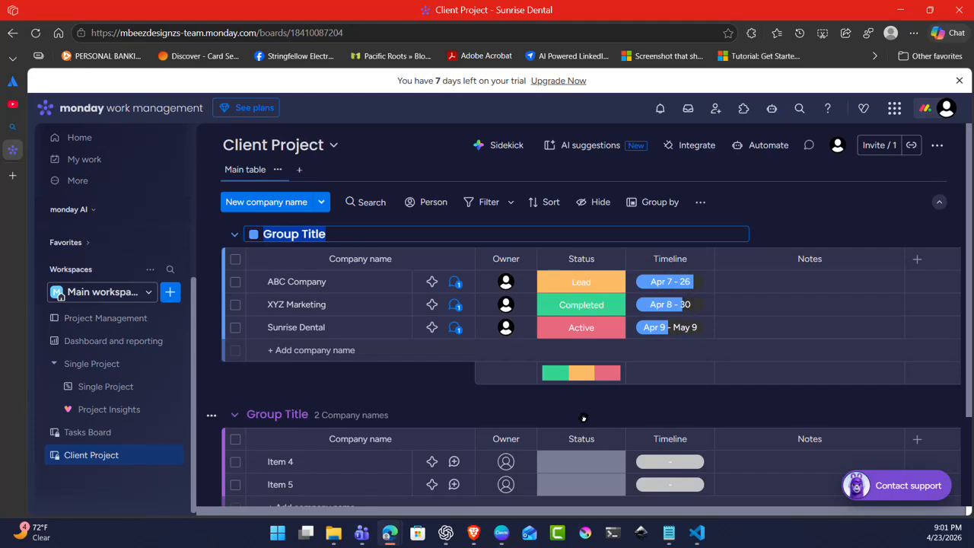
pyautogui.write('Company')
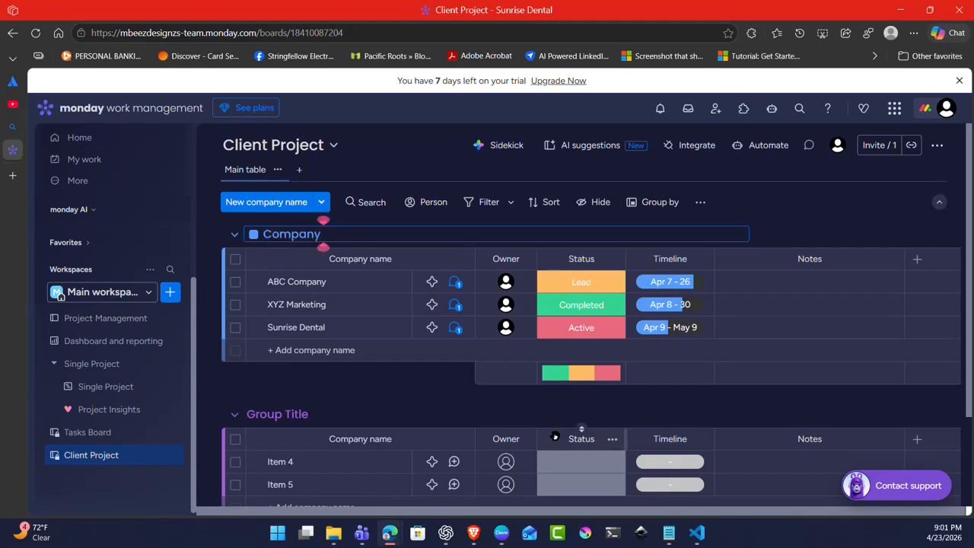
pyautogui.click(289, 414)
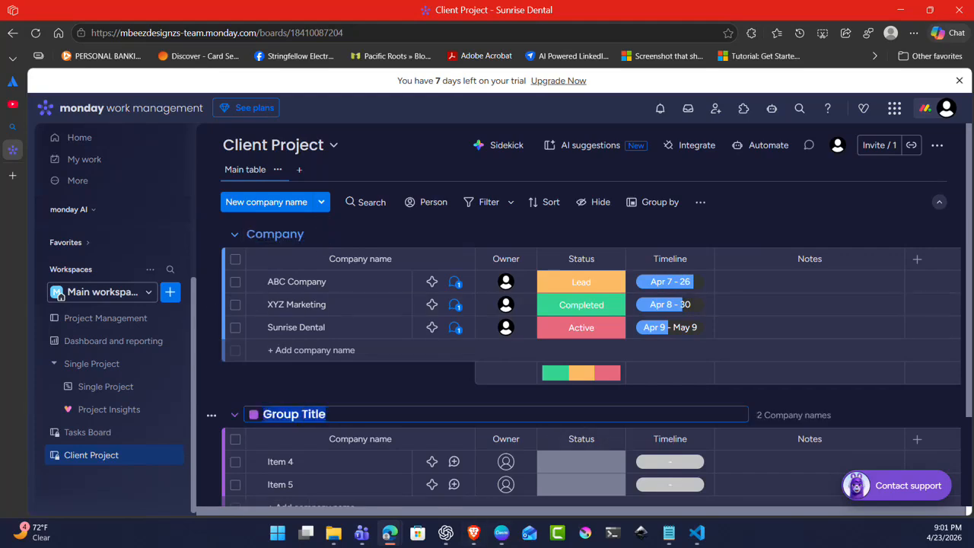
# Step: Rename the group with the three client companies as New and the group with Item 4 and Item 5 as In Progress
pyautogui.click(291, 234)
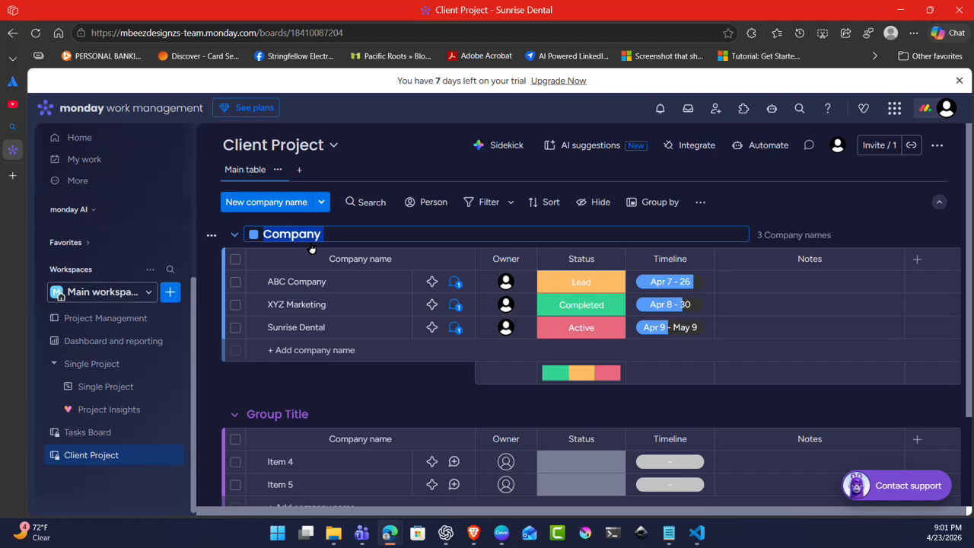
pyautogui.write('New')
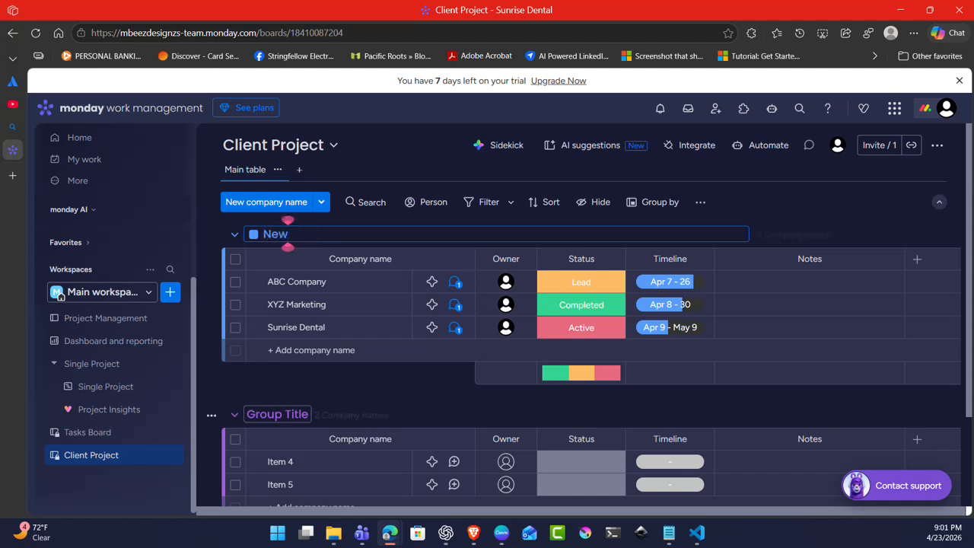
pyautogui.doubleClick(282, 415)
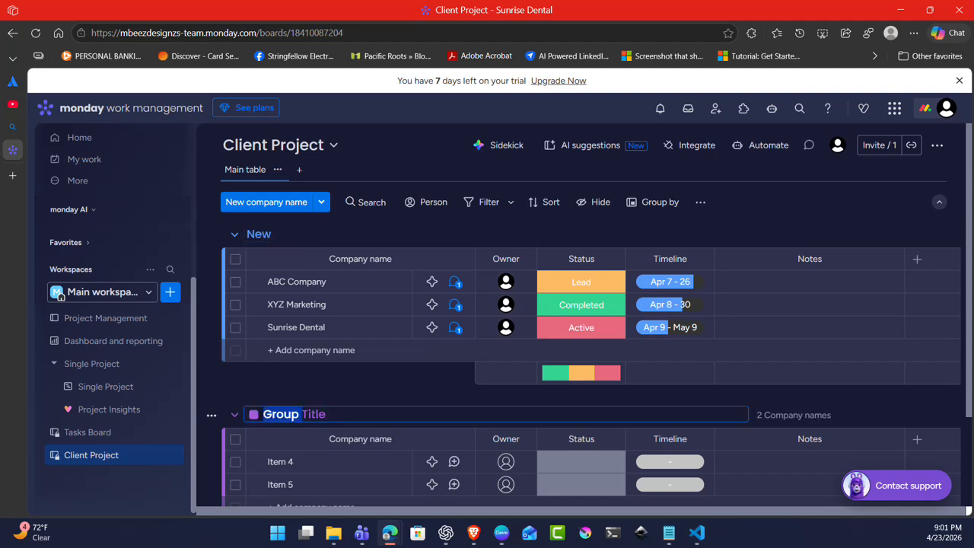
pyautogui.hotkey('ctrl', 'a')
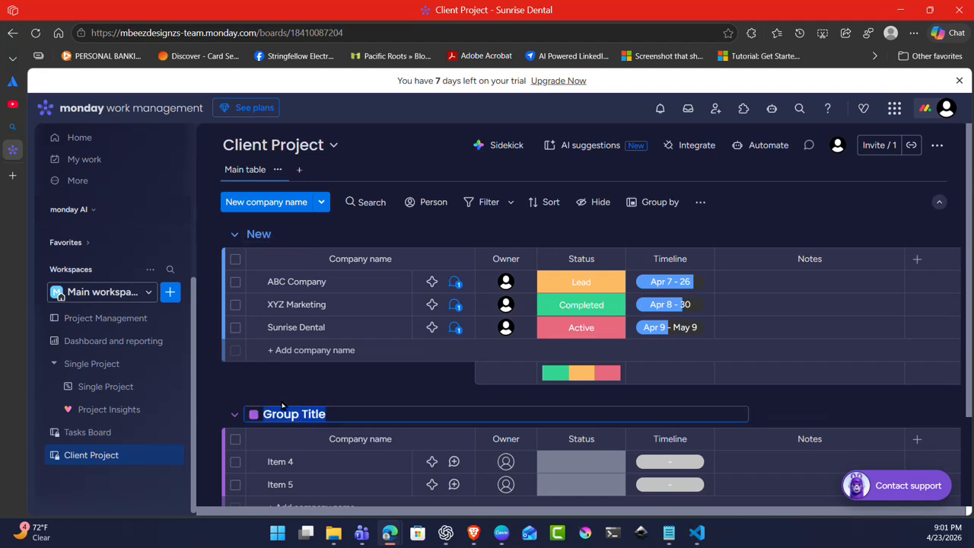
pyautogui.write('In Prof')
pyautogui.press('BackSpace')
pyautogui.write('gress')
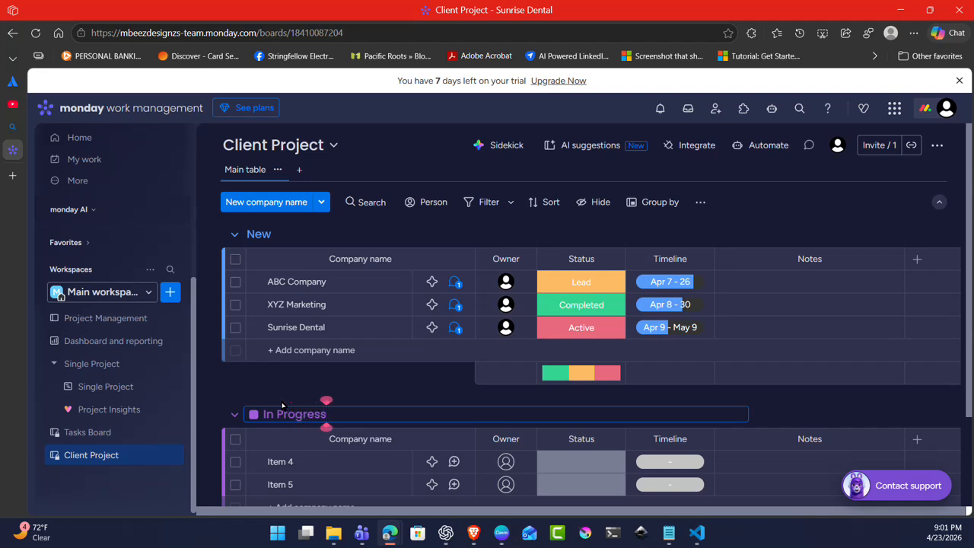
pyautogui.click(235, 414)
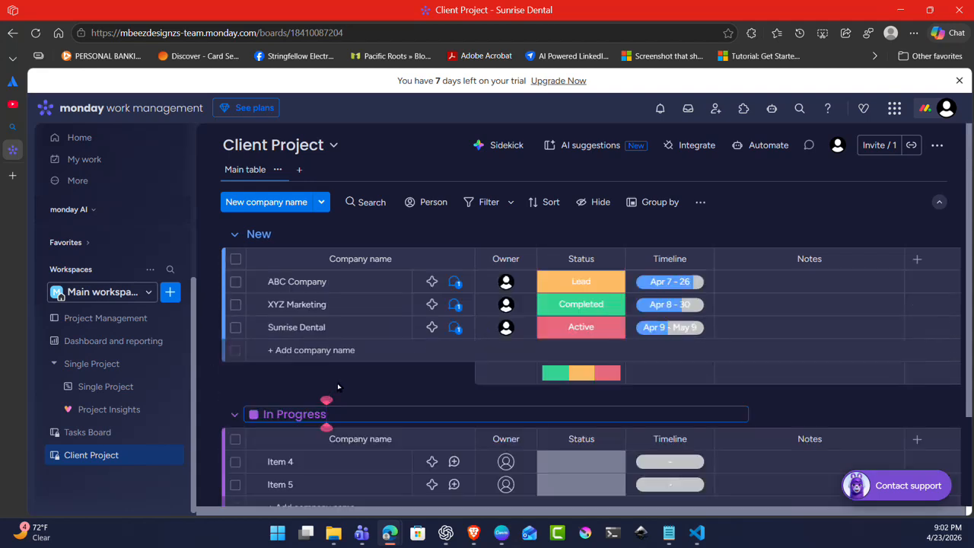
# Step: Add a new group named Complete below In Progress and change its color to pink
pyautogui.click(284, 461)
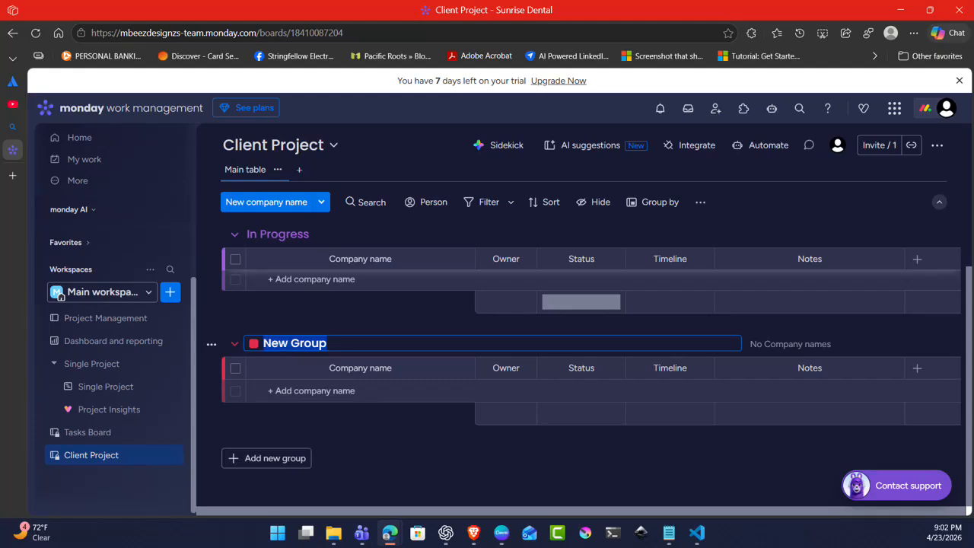
pyautogui.write('Complete')
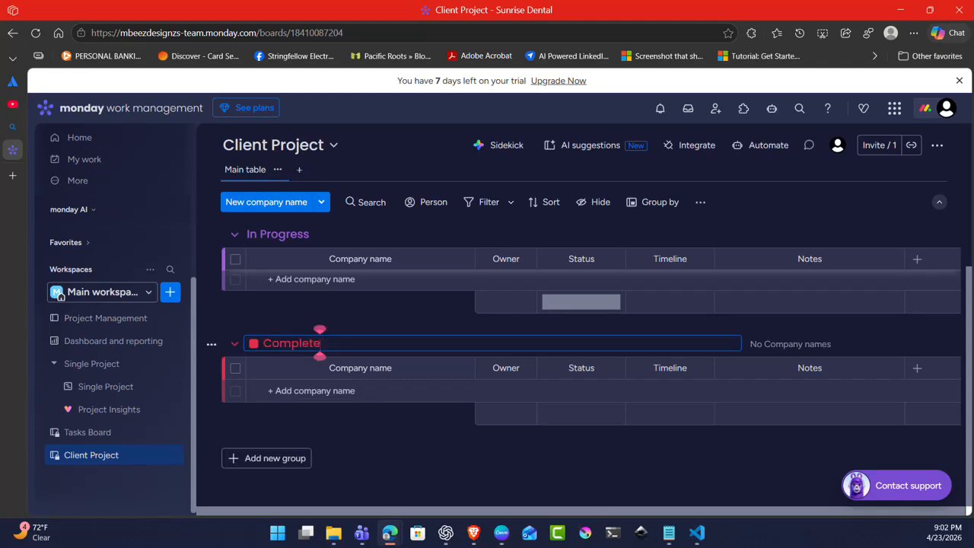
pyautogui.click(254, 344)
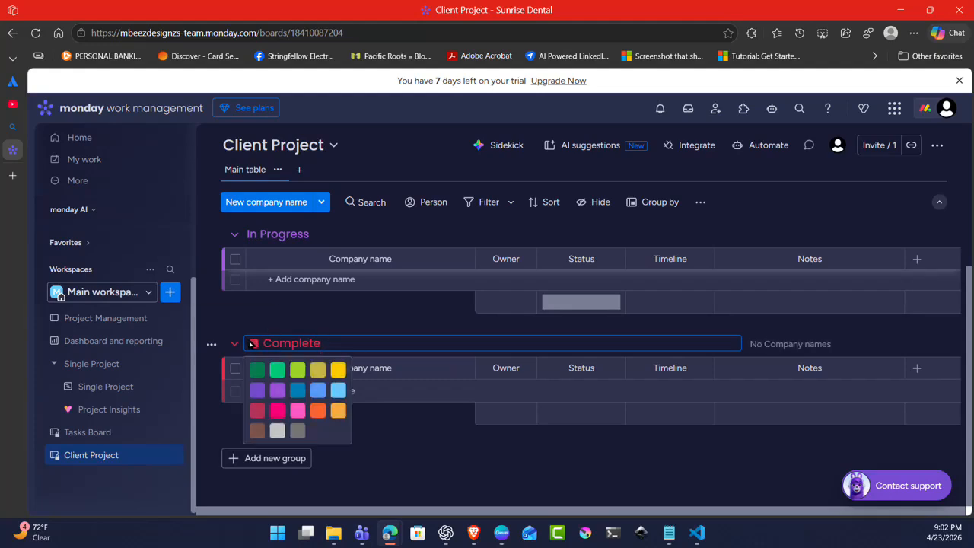
pyautogui.click(298, 411)
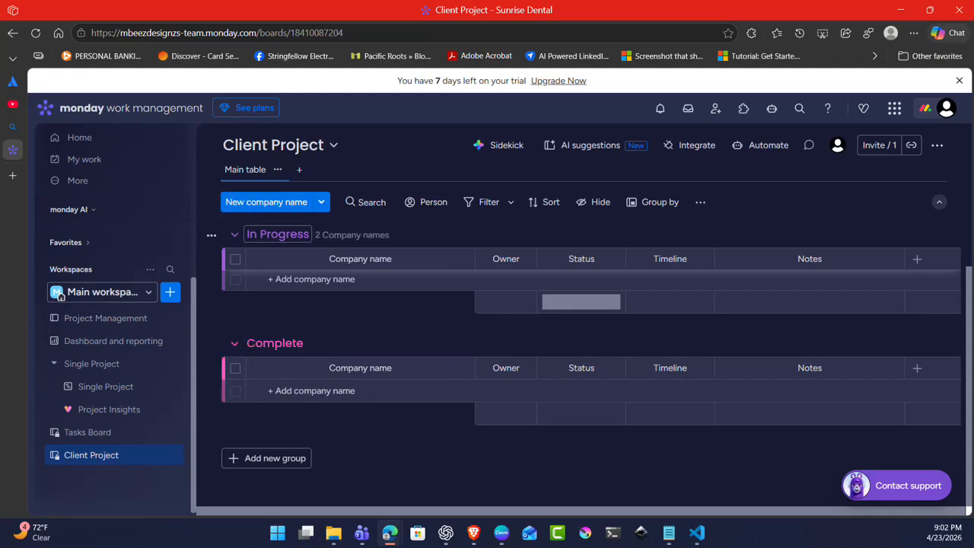
pyautogui.click(210, 236)
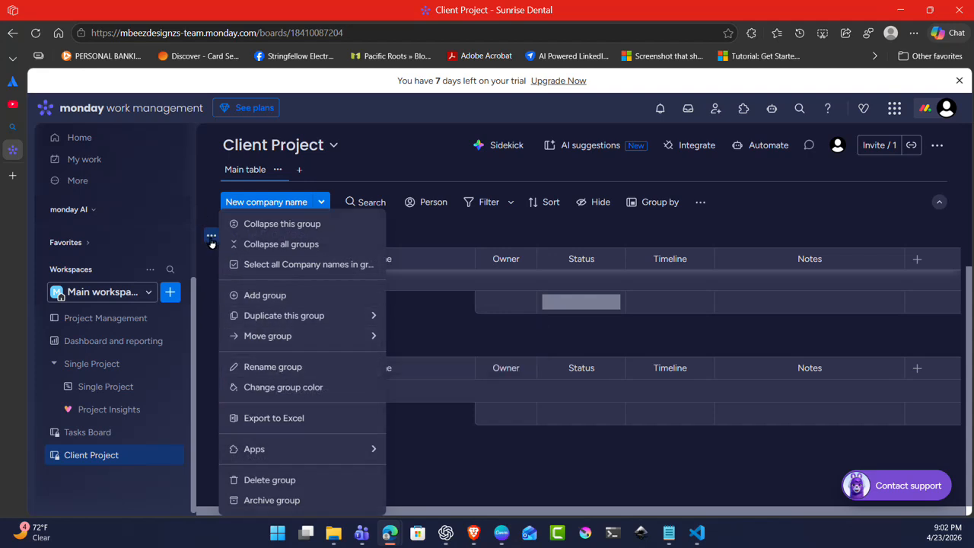
pyautogui.moveTo(346, 318)
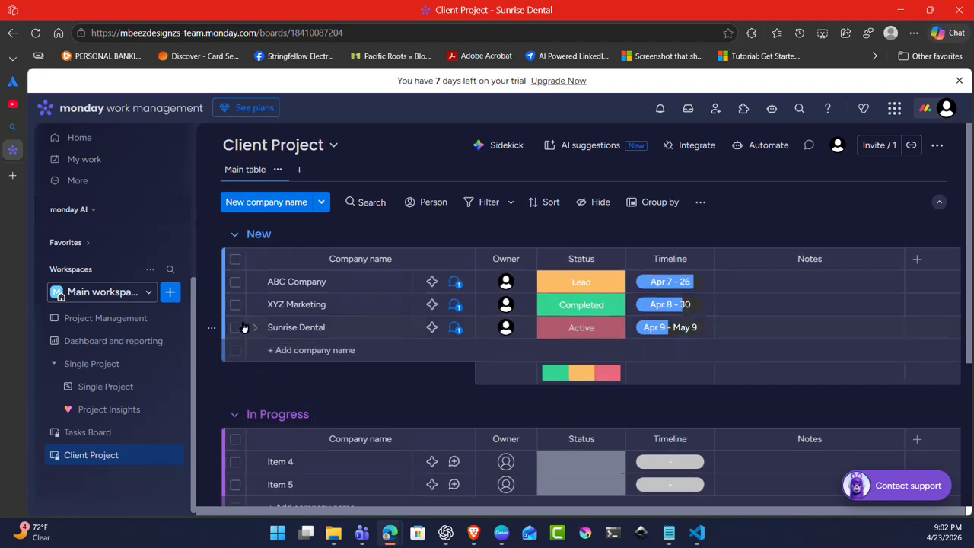
# Step: Change the In Progress group's color to yellow
pyautogui.click(211, 415)
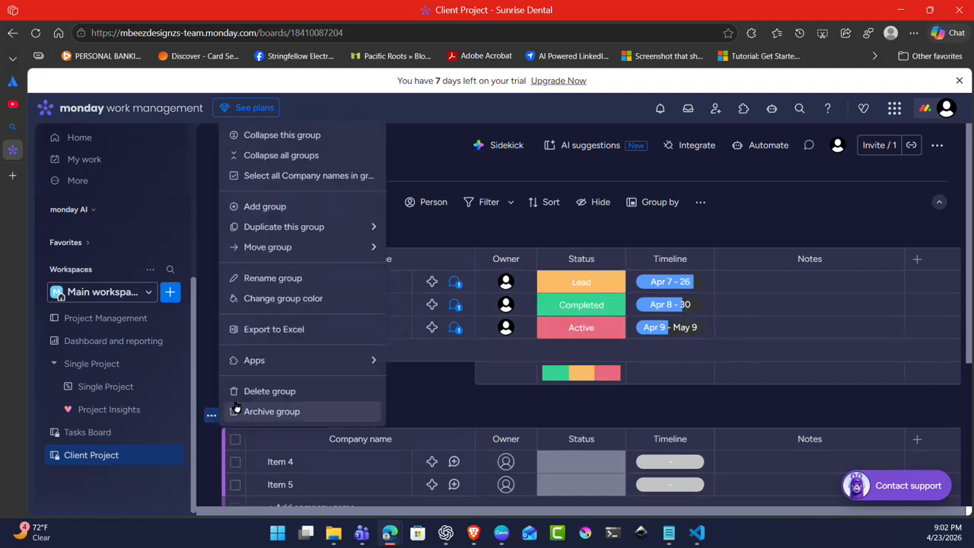
pyautogui.click(309, 304)
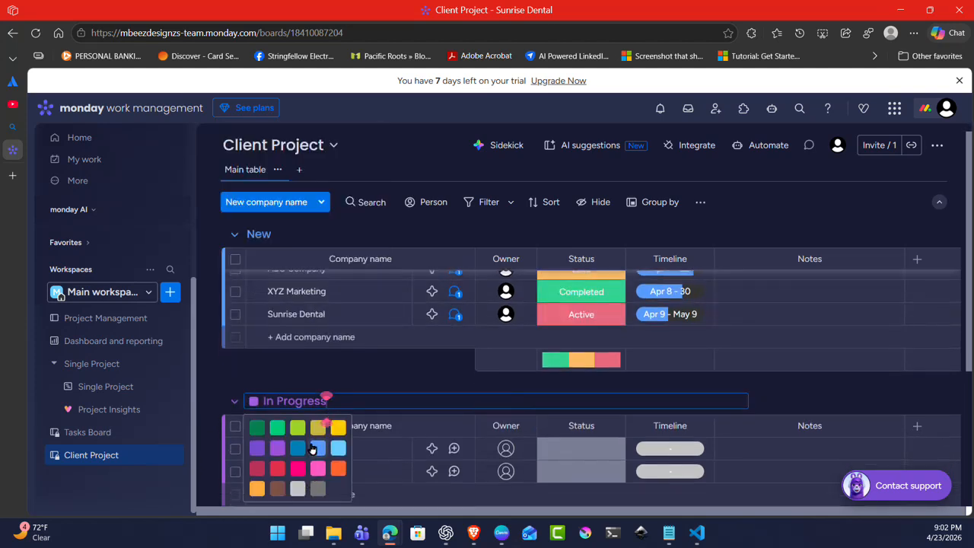
pyautogui.click(337, 427)
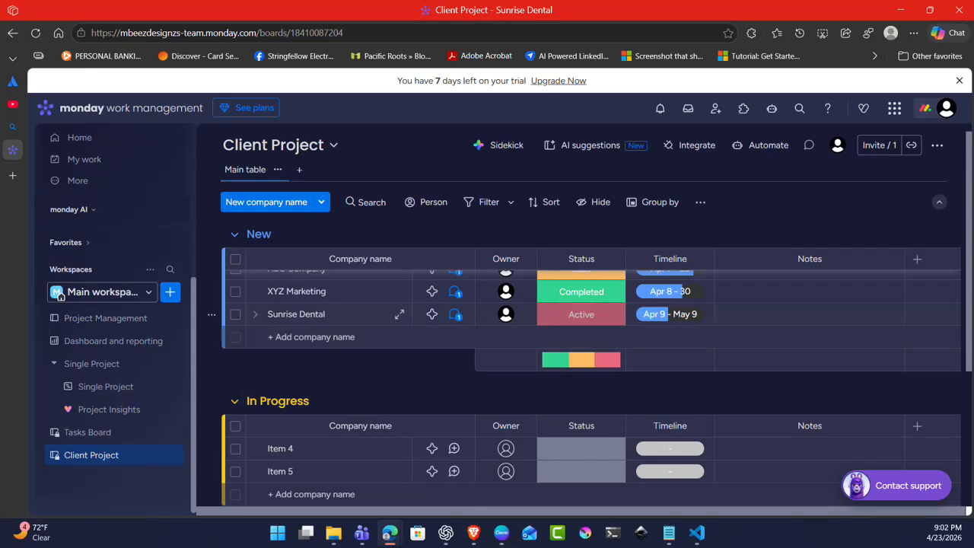
# Step: Change the New group's color to light gray
pyautogui.scroll(1, 225, 289)
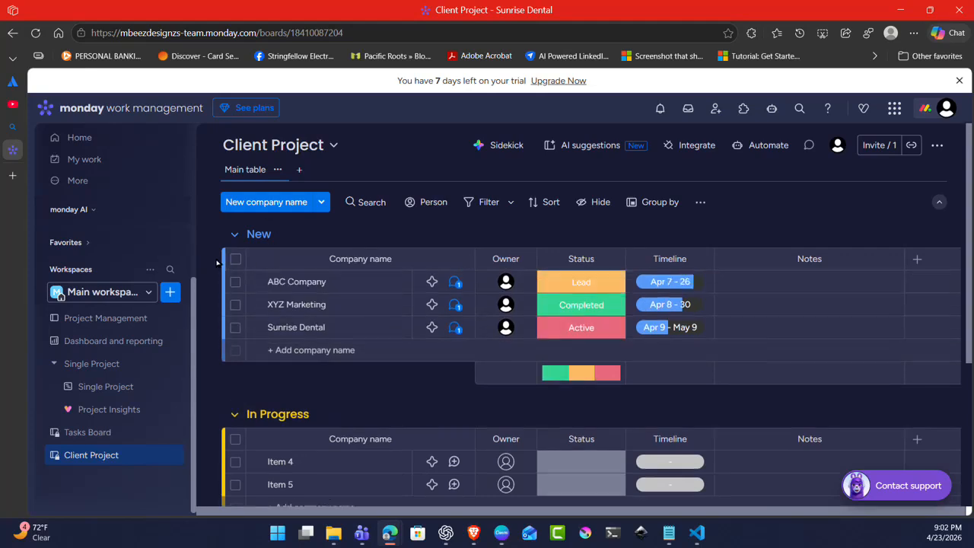
pyautogui.click(212, 236)
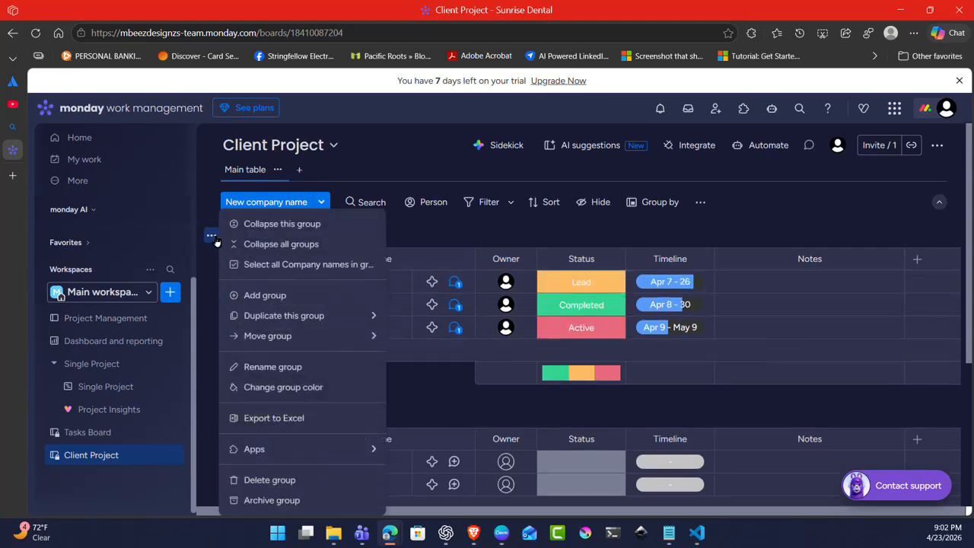
pyautogui.click(299, 389)
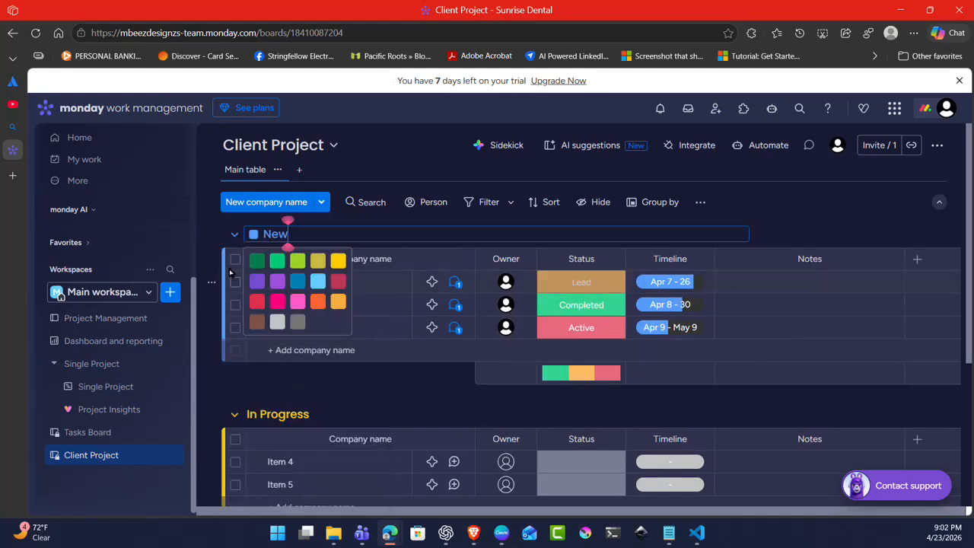
pyautogui.click(211, 237)
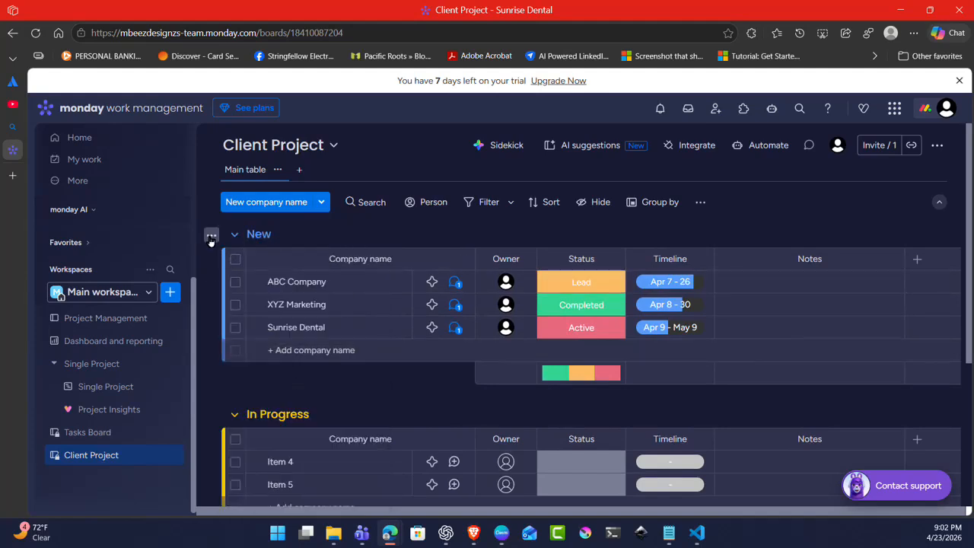
pyautogui.click(212, 239)
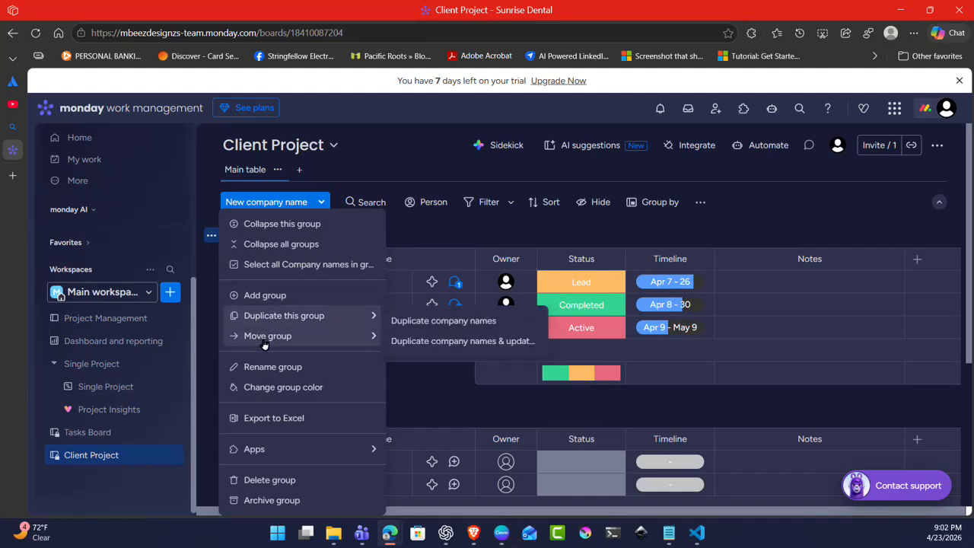
pyautogui.click(279, 390)
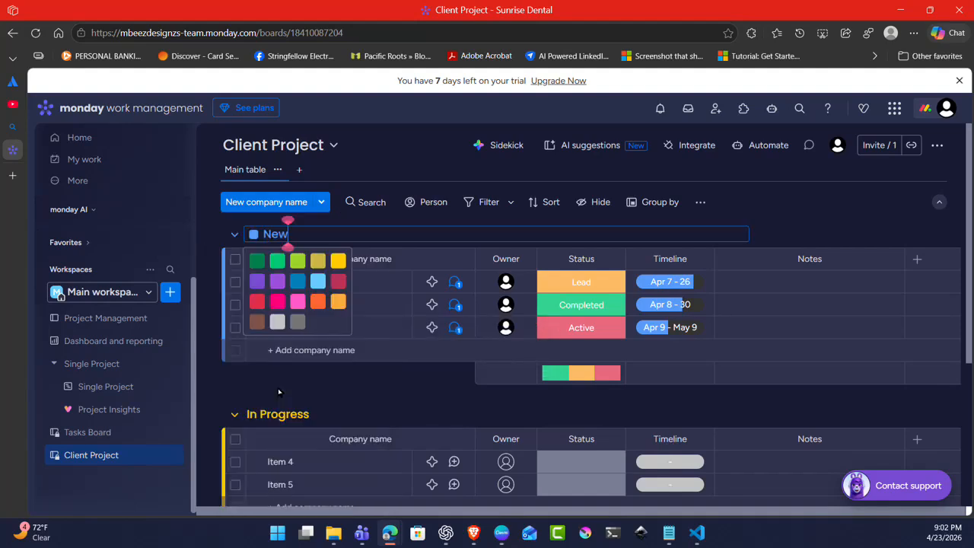
pyautogui.click(288, 322)
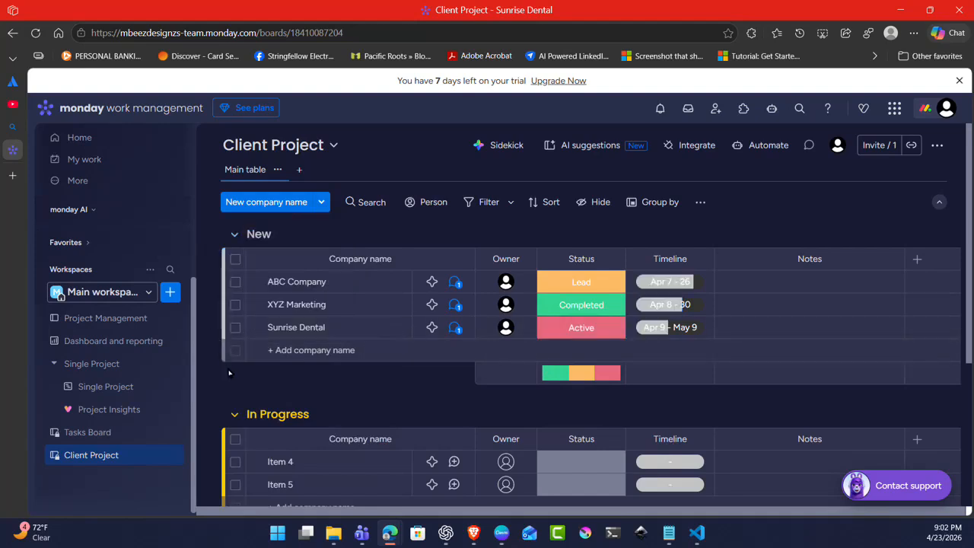
pyautogui.scroll(-3, 533, 389)
pyautogui.scroll(3, 534, 388)
pyautogui.scroll(-3, 533, 394)
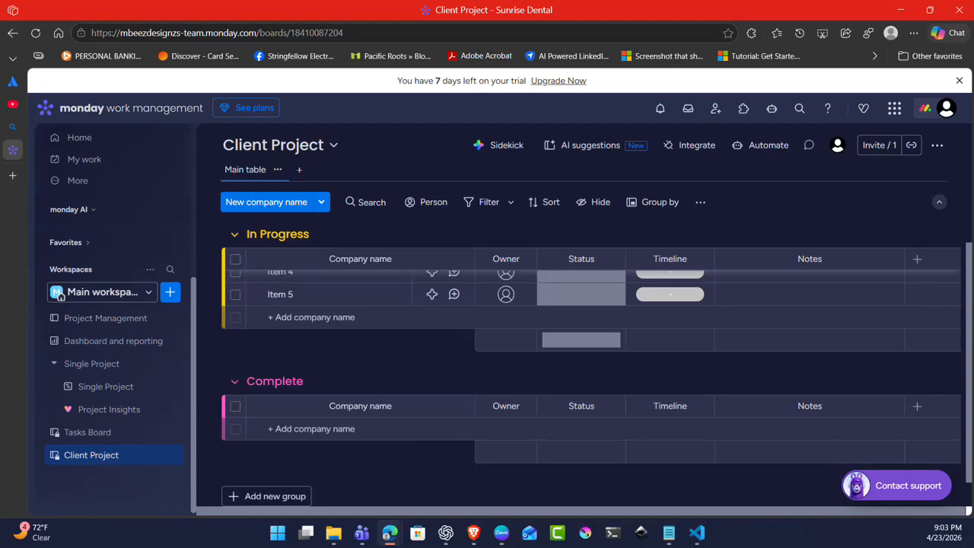
pyautogui.scroll(3, 456, 243)
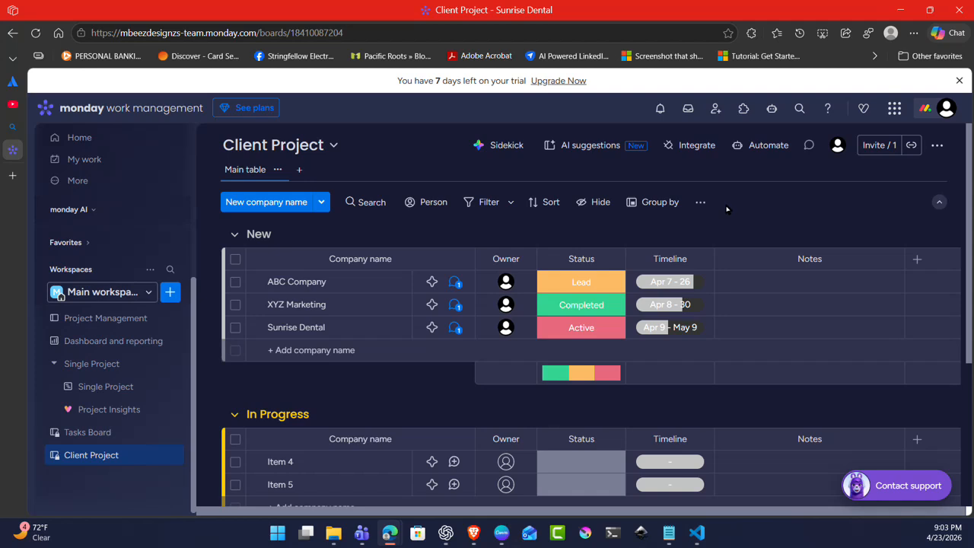
# Step: Switch ABC Company's status to Active and back to Lead
pyautogui.click(598, 283)
pyautogui.click(582, 346)
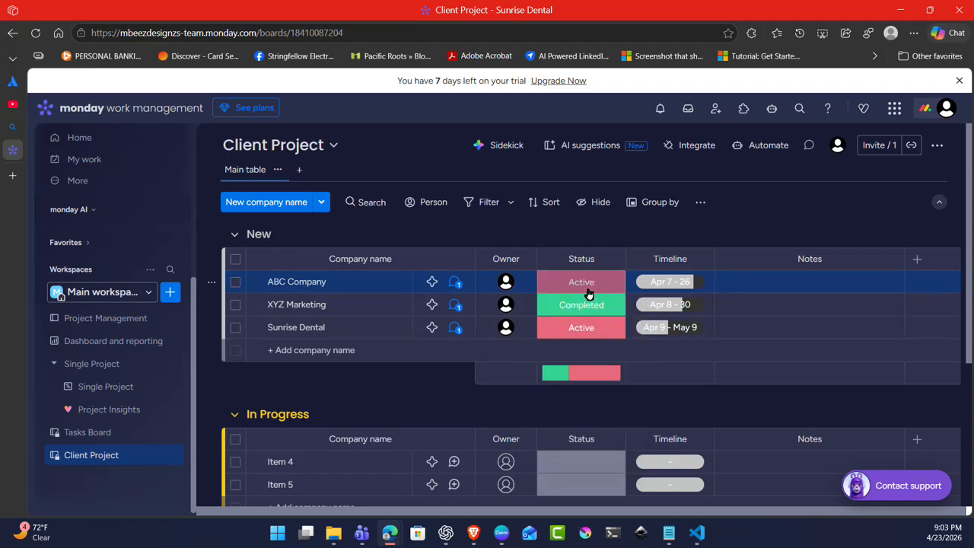
pyautogui.click(586, 283)
pyautogui.click(581, 322)
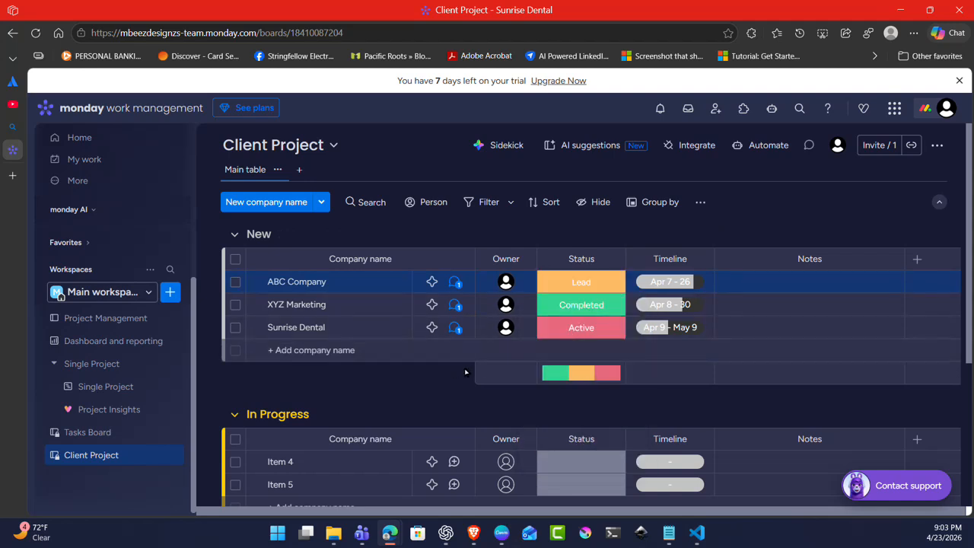